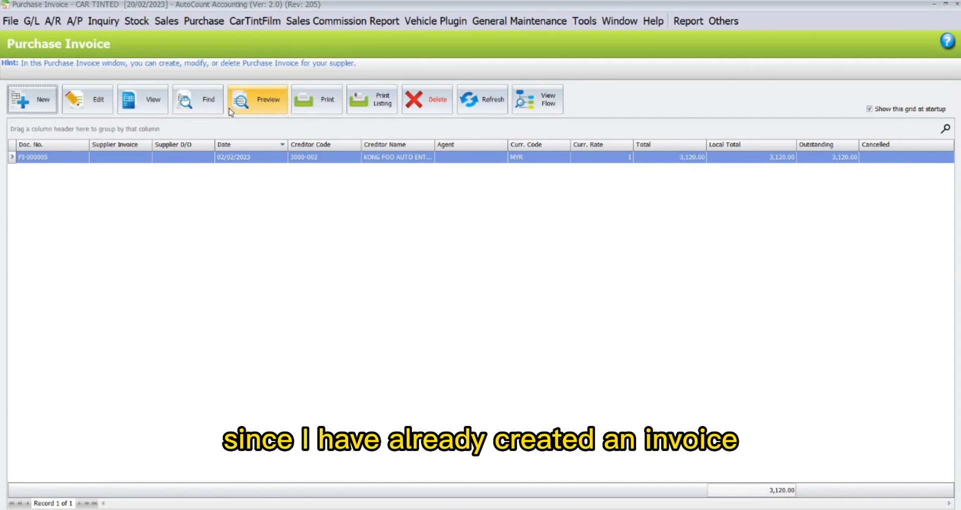
Review the existing purchase invoice and run the Stock Balance Report inquiry for all stock items
left_click(106, 101)
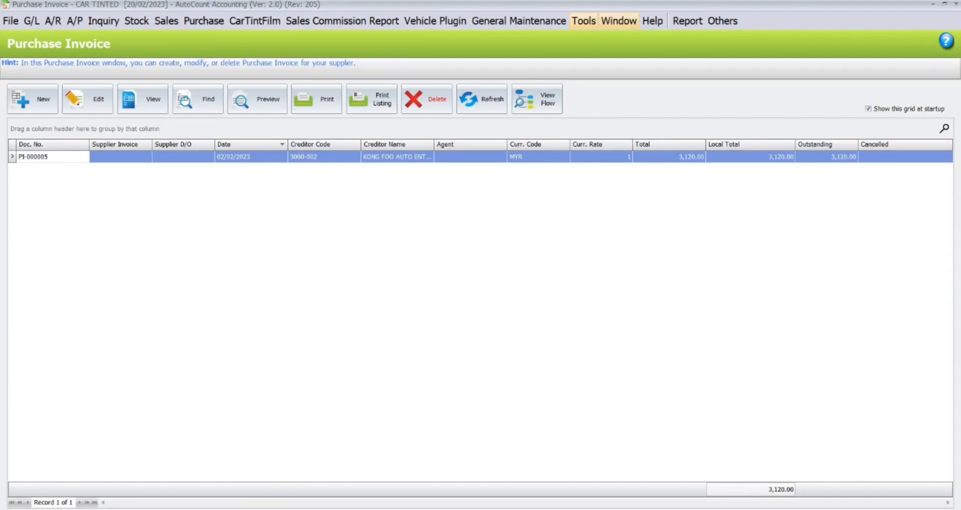
left_click(136, 21)
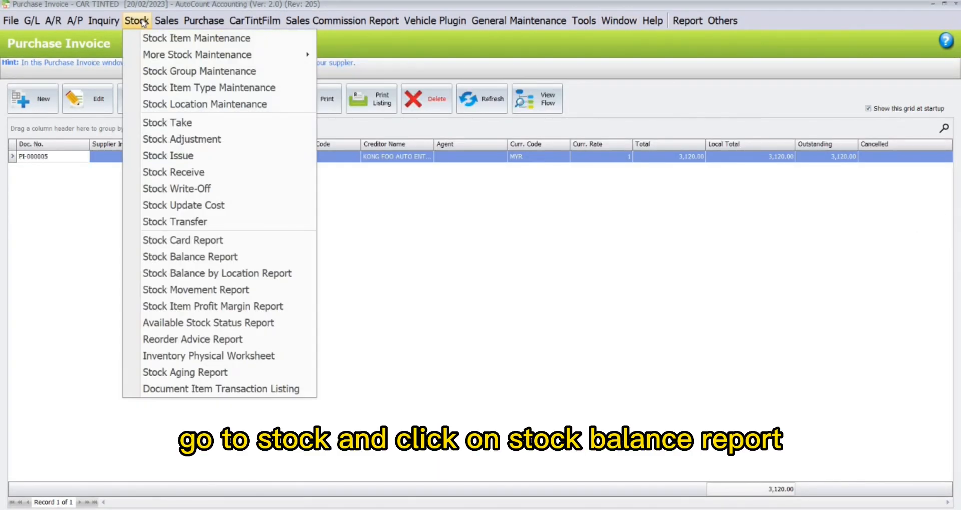
left_click(220, 257)
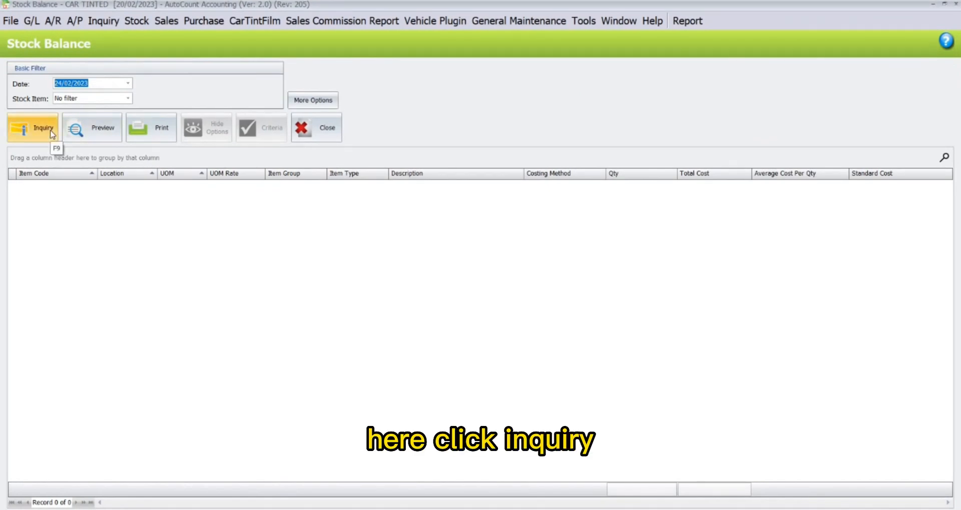
left_click(52, 132)
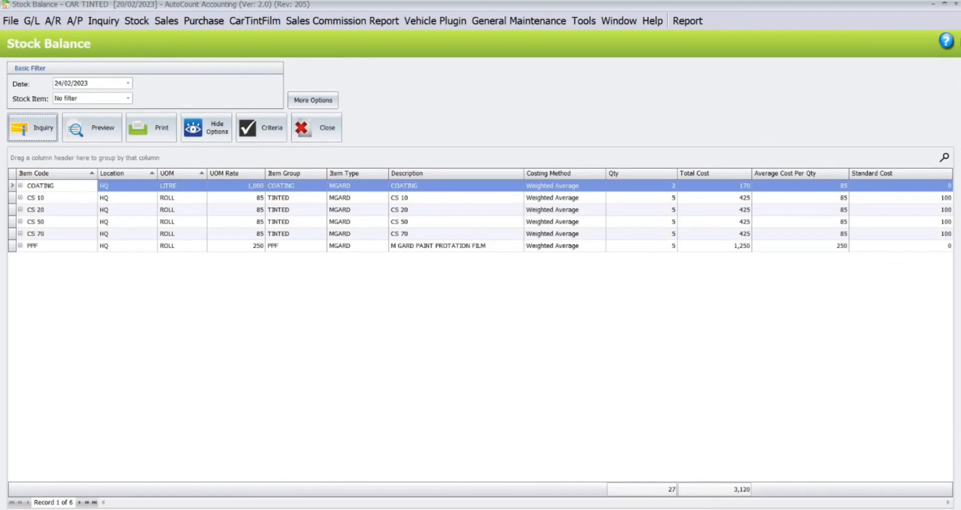
left_click(955, 3)
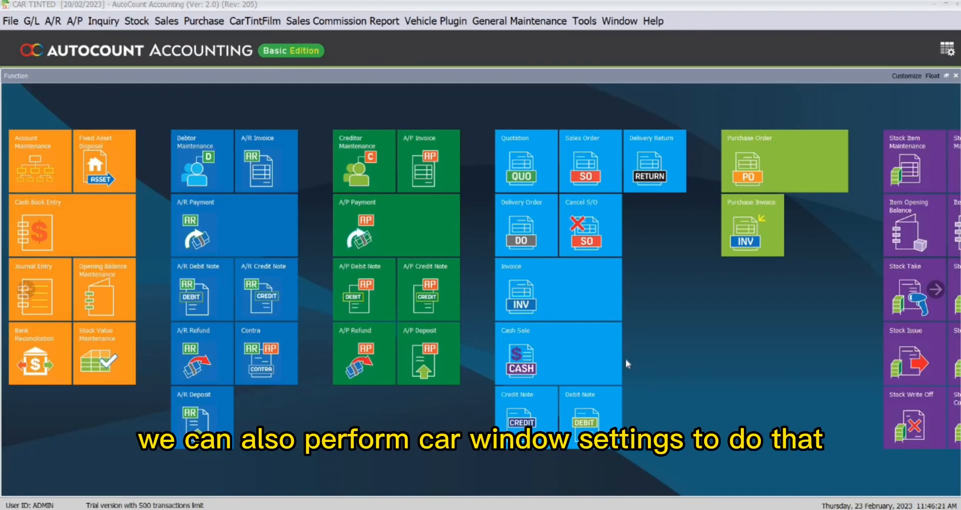
Examine the Car Window Setting values for each window and the default coating choices, leaving without saving
left_click(260, 22)
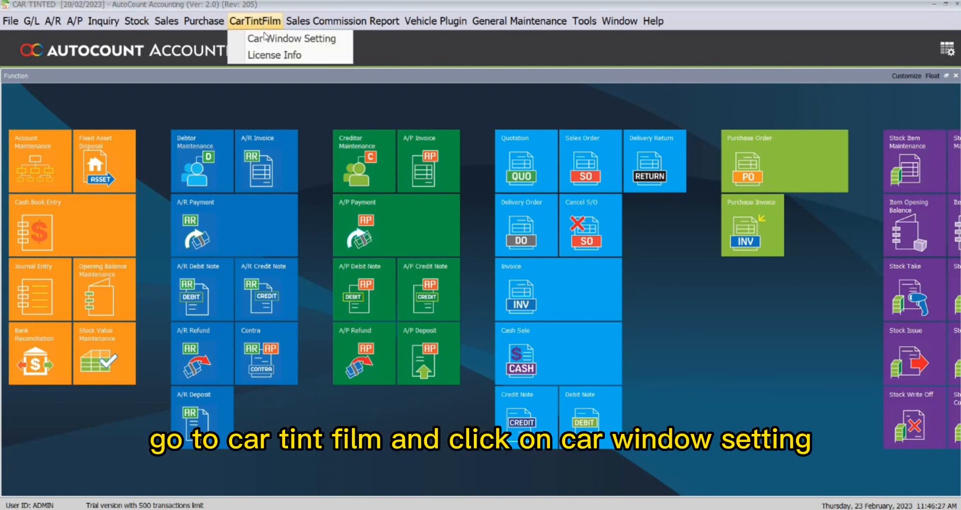
left_click(280, 38)
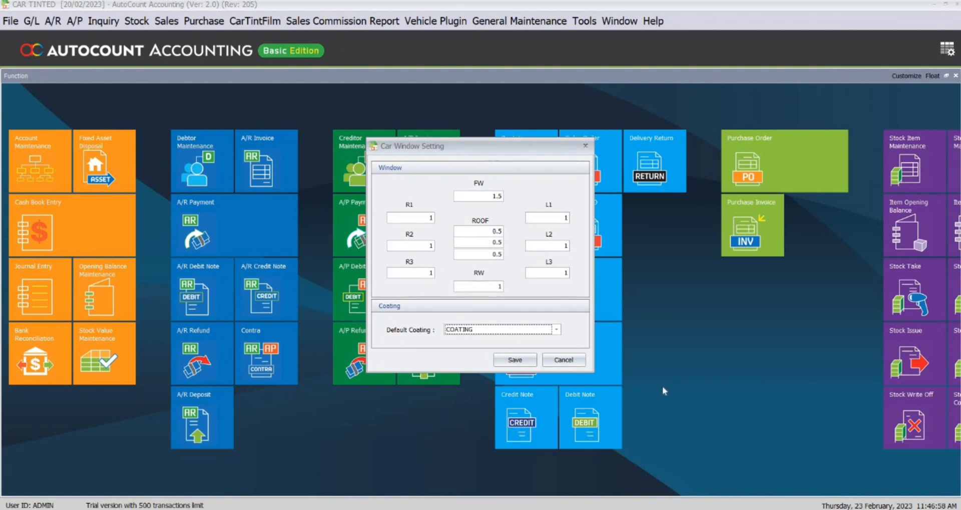
left_click(517, 331)
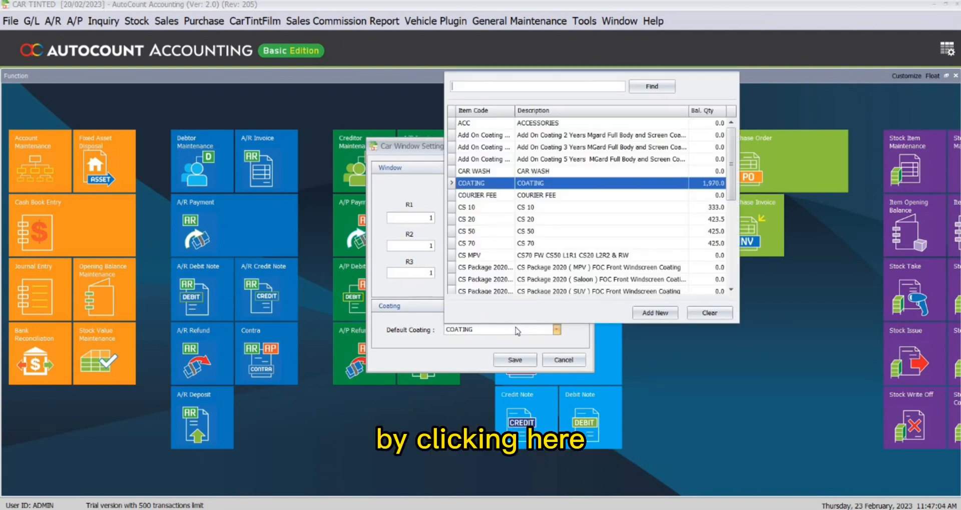
left_click(706, 366)
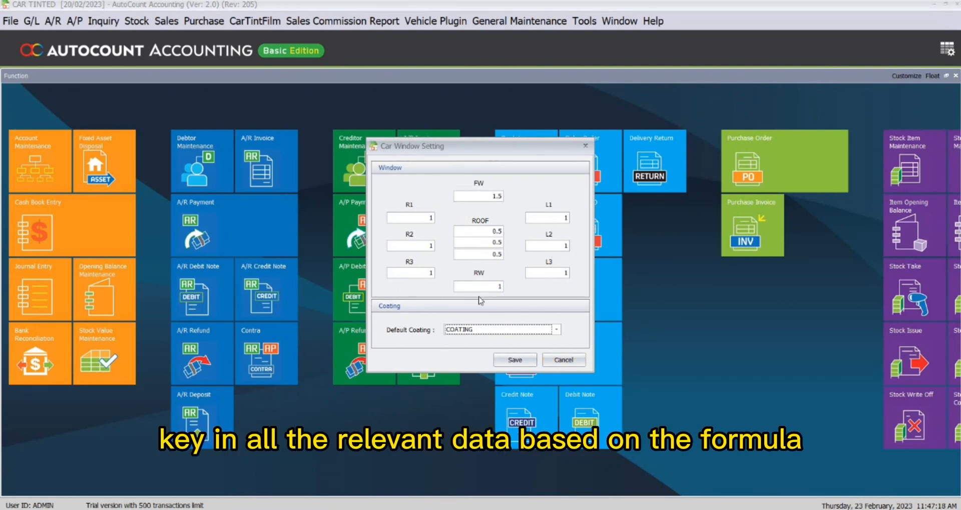
left_click(562, 359)
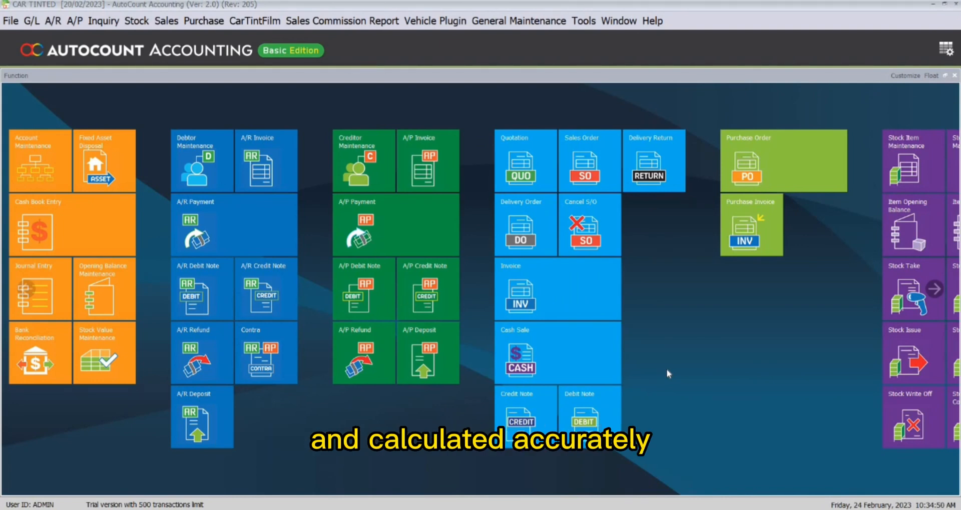
Mark stock item CS 10 as IsTinted in Stock Item Maintenance and save the item
left_click(136, 20)
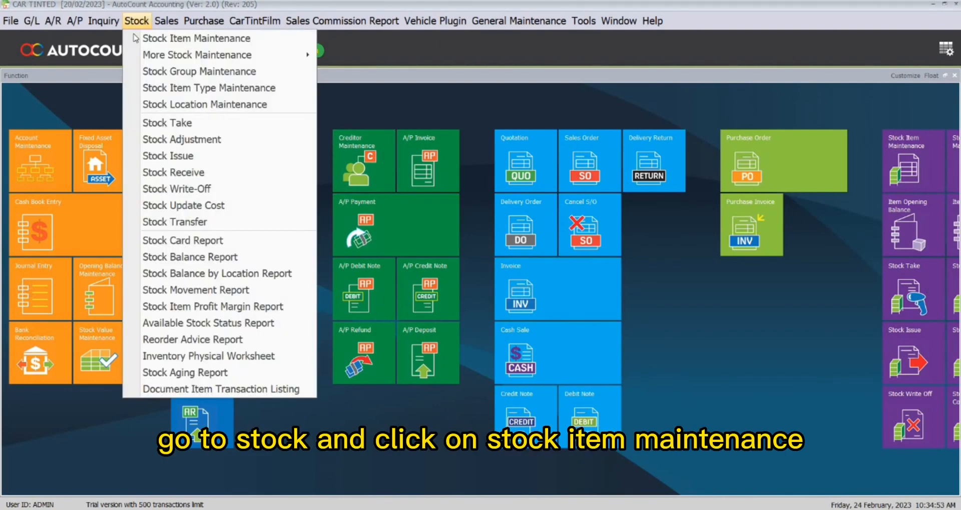
left_click(135, 38)
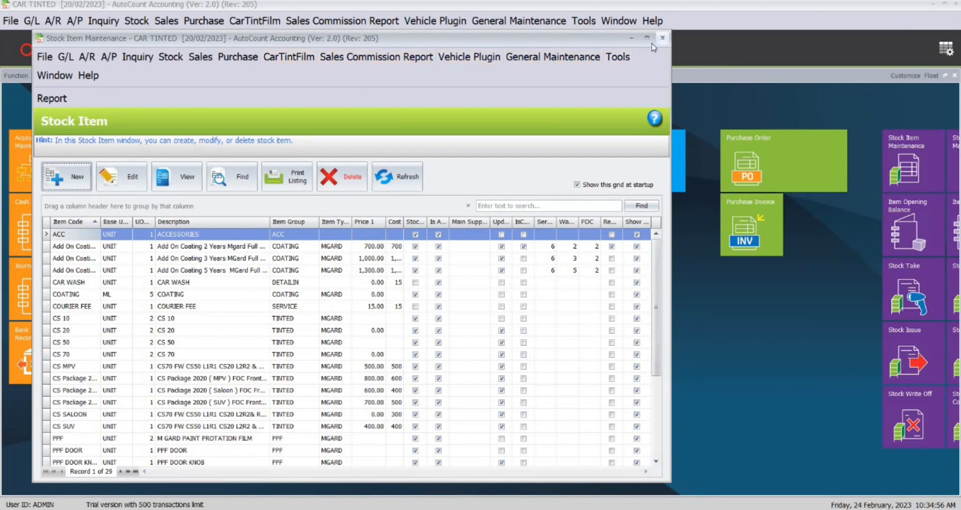
left_click(651, 44)
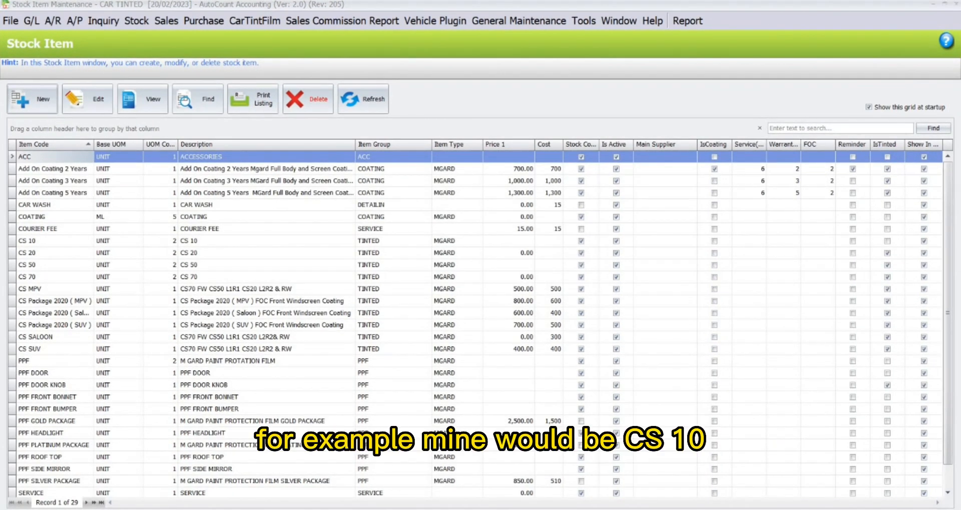
left_click(54, 240)
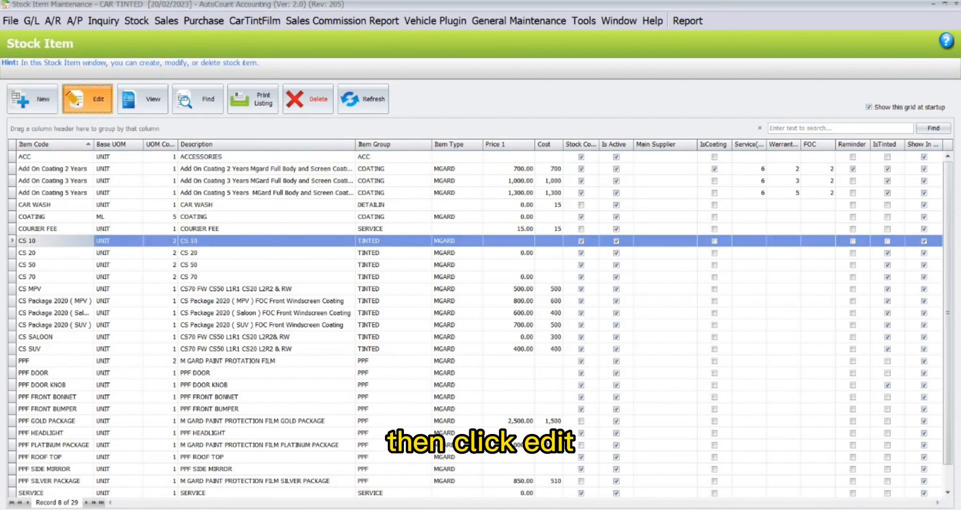
left_click(87, 99)
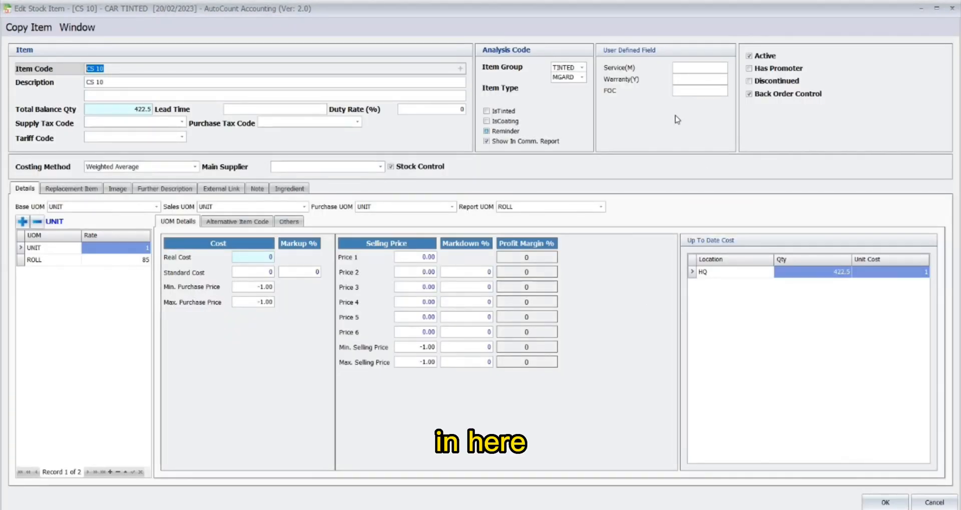
left_click(512, 114)
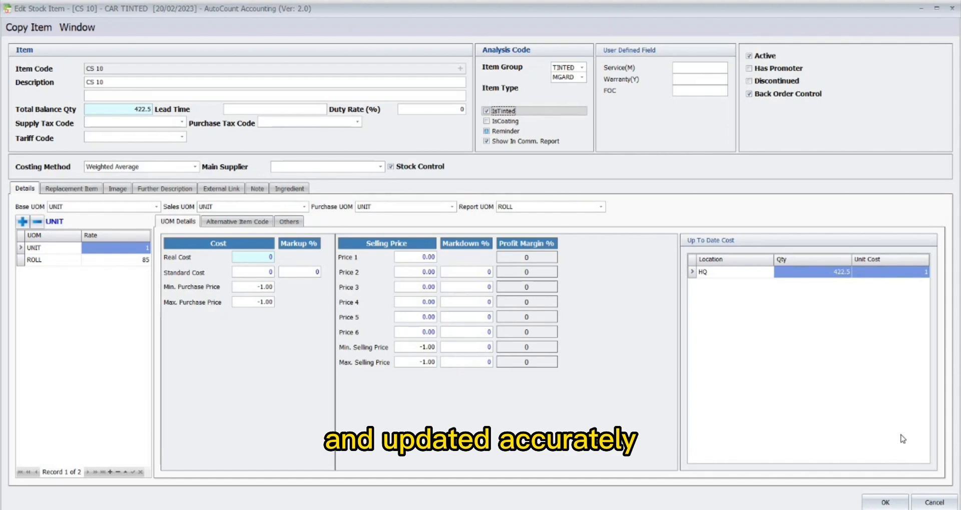
left_click(885, 503)
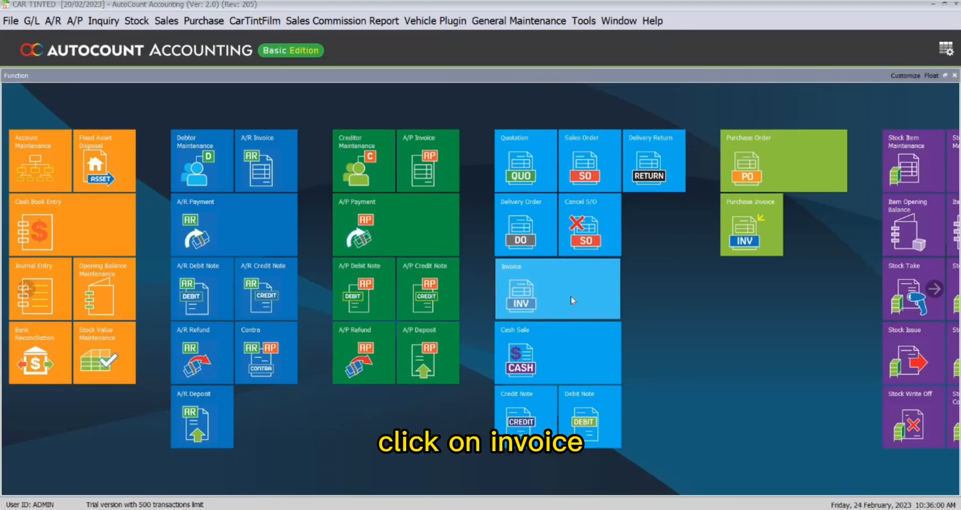
Create a new sales invoice for the debtor ULTIMATE CAR ROOM SDN BHD
left_click(570, 295)
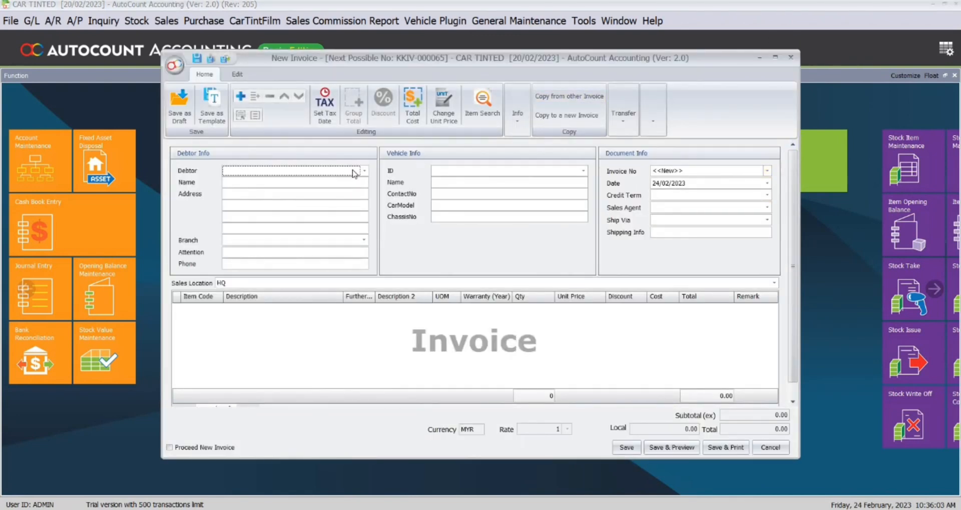
left_click(364, 171)
left_click(340, 245)
Add an invoice line with the item CS Package 2020 ( SUV ) FOC Front Windscreen Coating
right_click(264, 320)
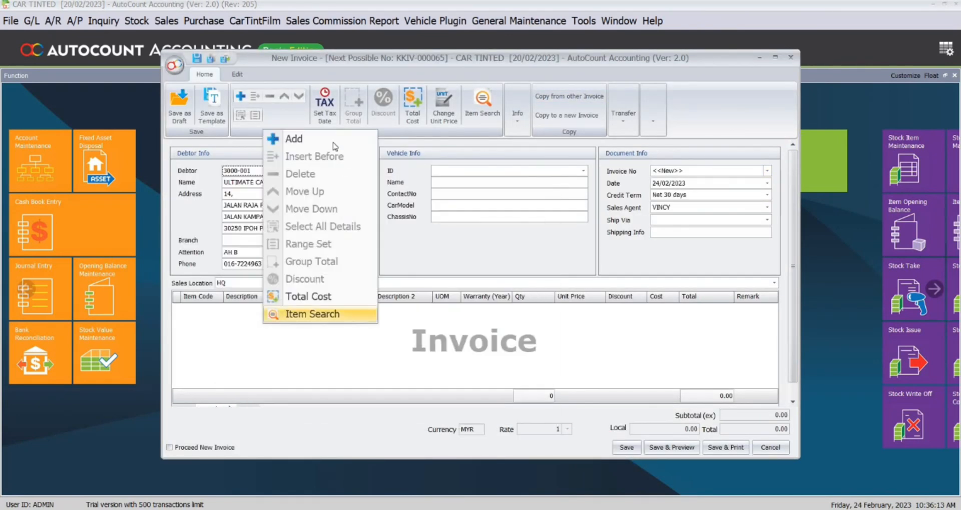
left_click(288, 137)
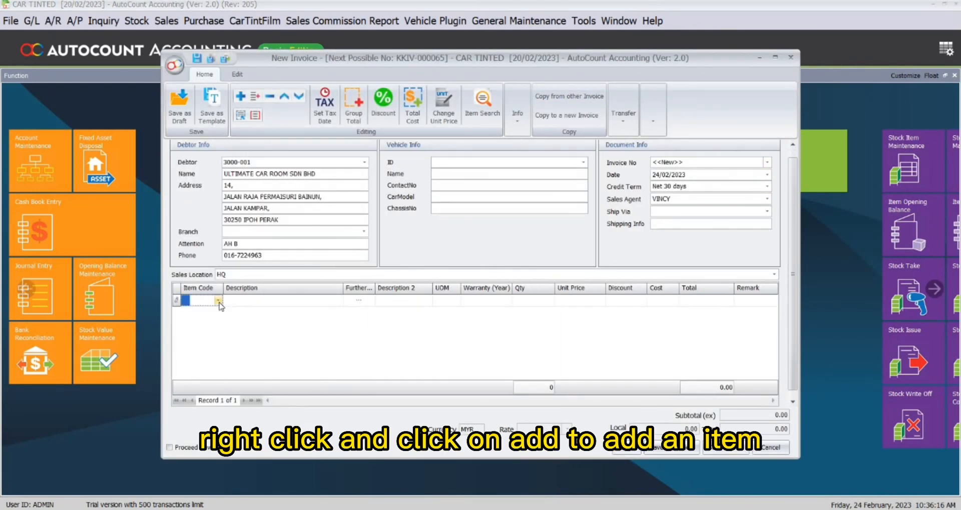
left_click(219, 303)
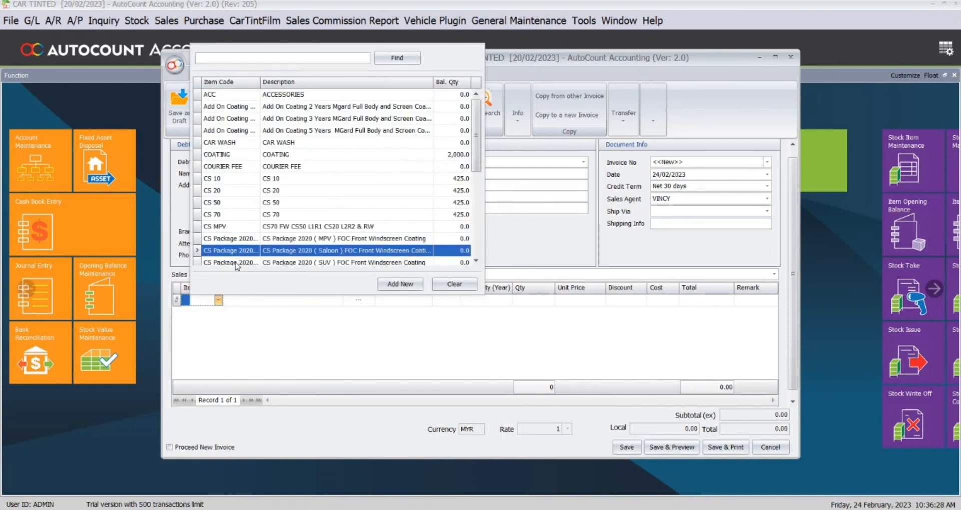
left_click(236, 264)
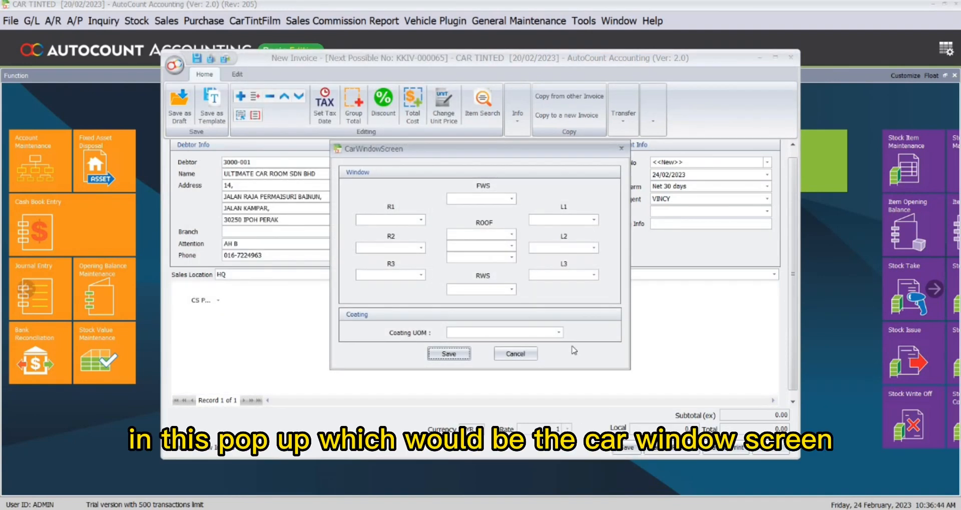
Assign CS 20 film to the side windows R1, R2, L1 and L2 in the car window screen
left_click(421, 220)
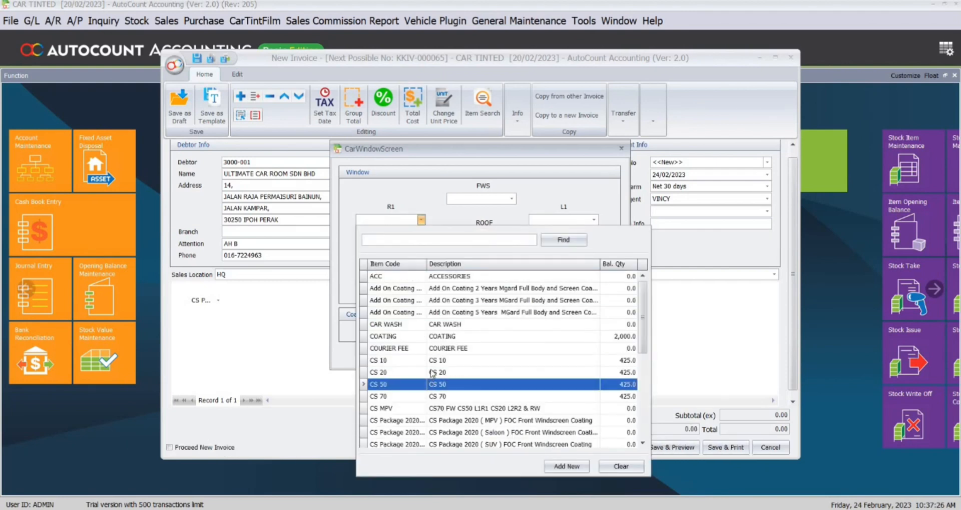
left_click(433, 373)
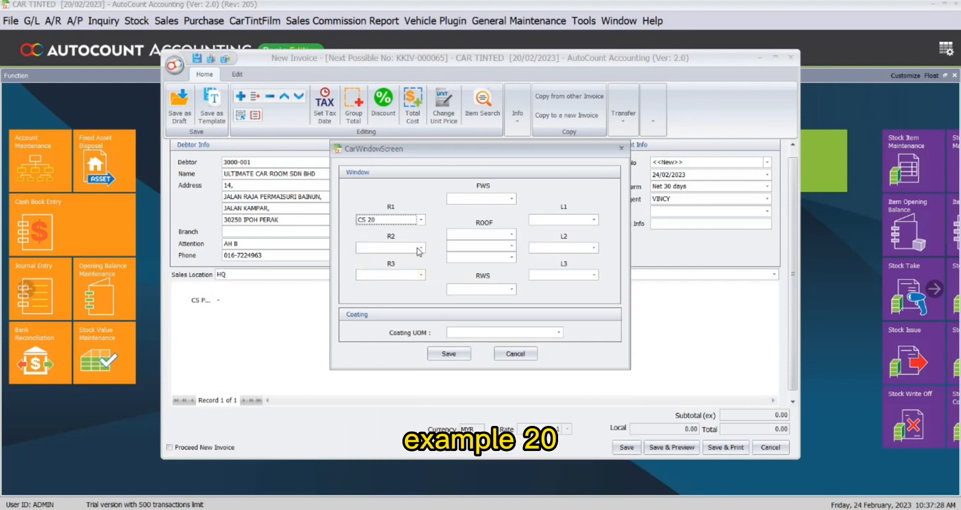
left_click(421, 247)
left_click(420, 401)
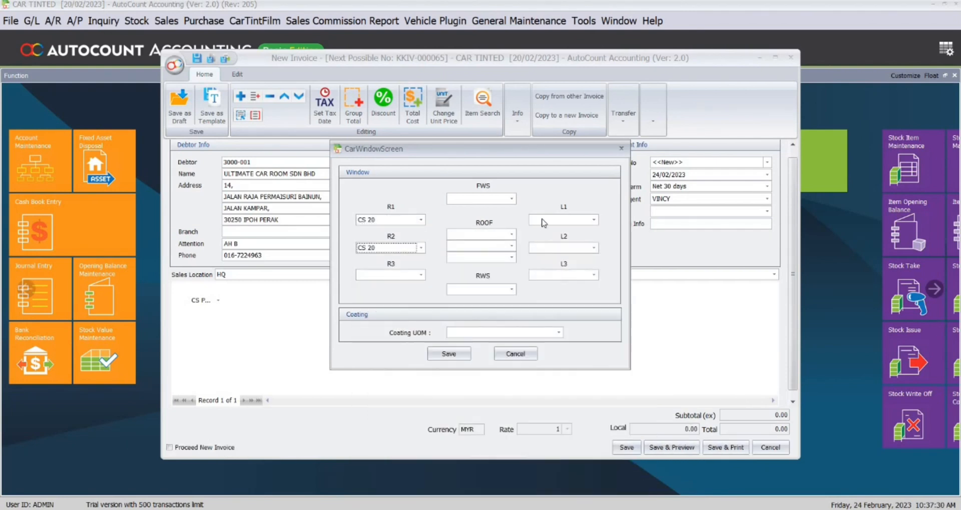
left_click(594, 220)
left_click(570, 372)
left_click(594, 247)
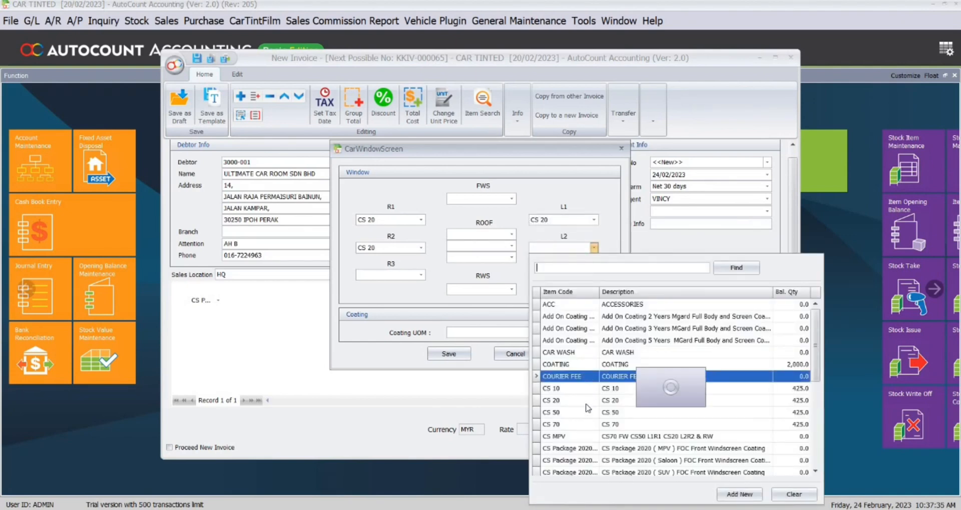
left_click(571, 401)
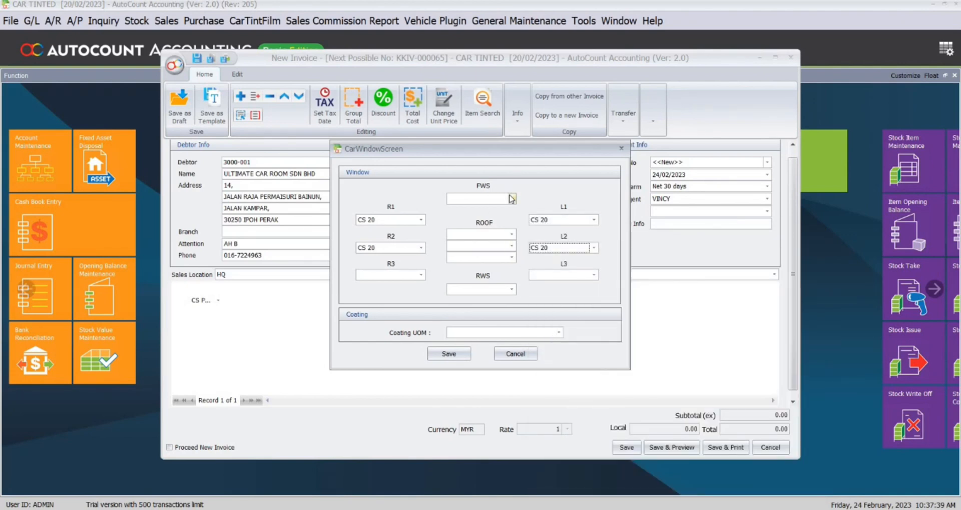
Assign CS 10 film to the front (FWS) and rear (RWS) window screens
left_click(511, 199)
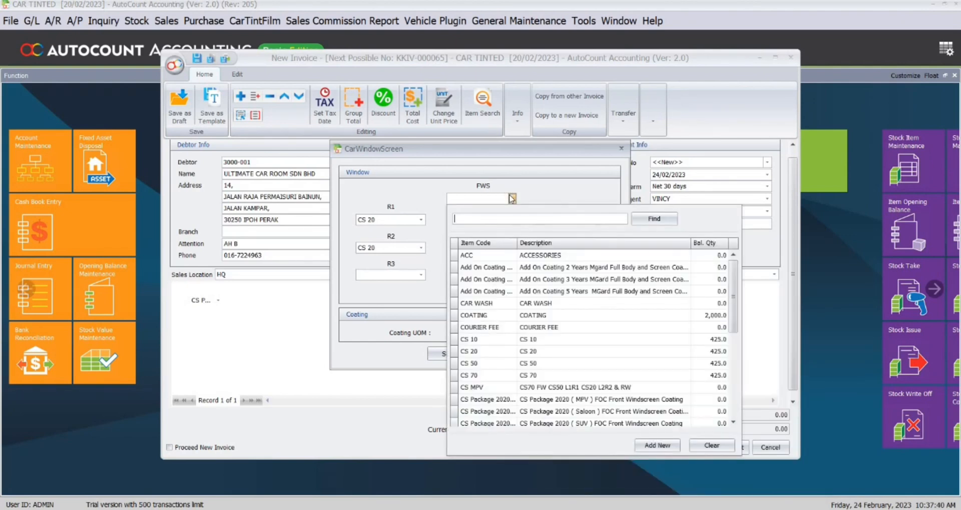
left_click(481, 341)
left_click(511, 289)
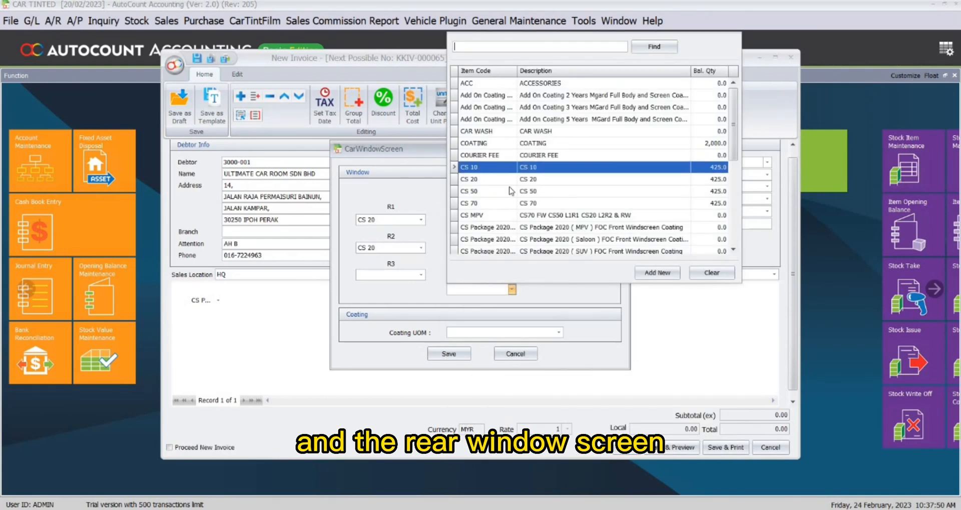
key("Return")
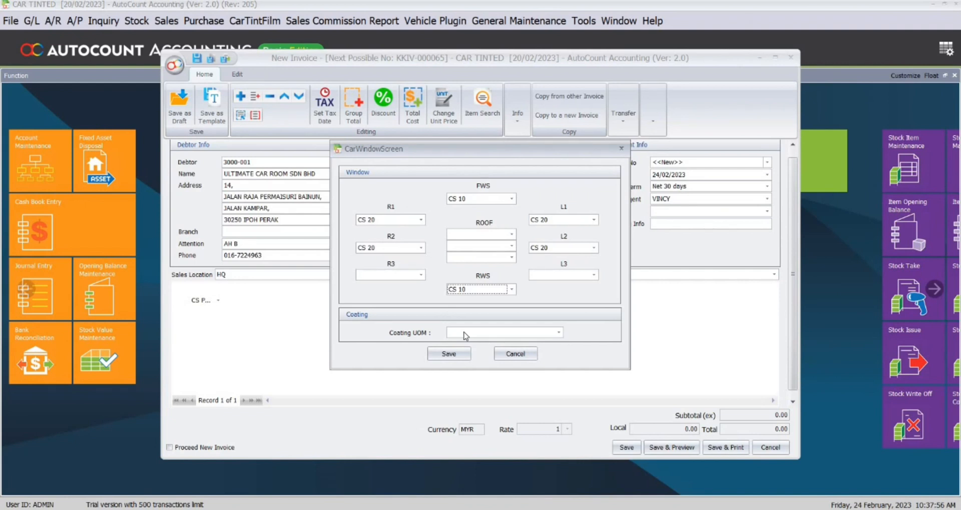
Set the Coating UOM to 5YEARS, and save the window selections and the invoice
left_click(464, 332)
left_click(526, 147)
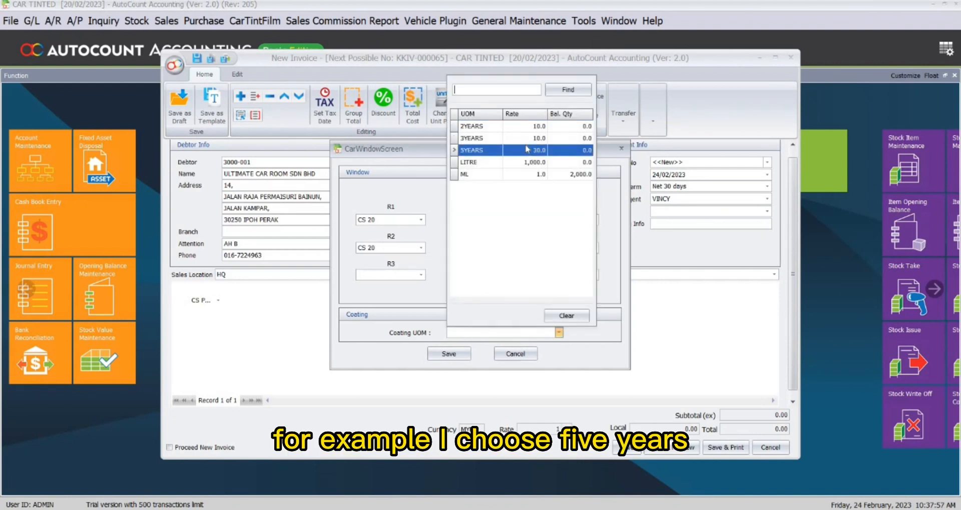
left_click(448, 354)
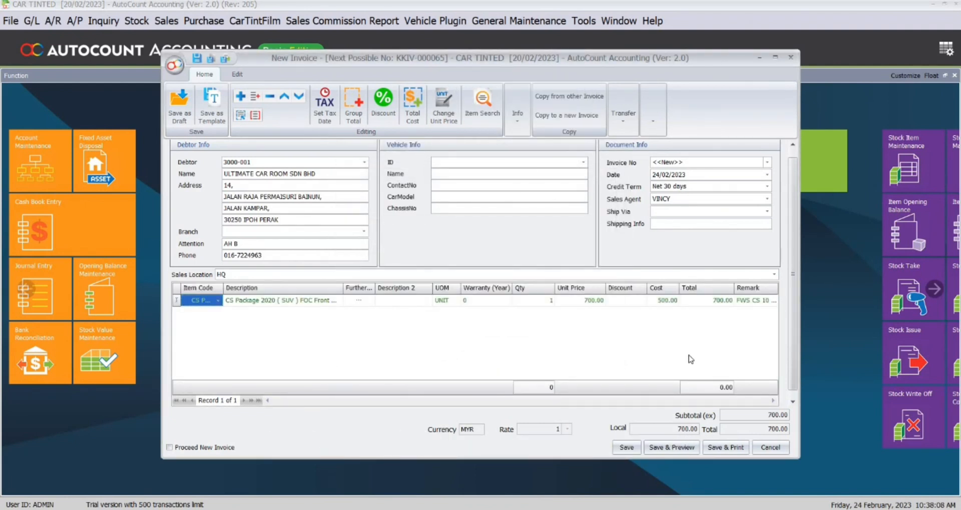
left_click(625, 448)
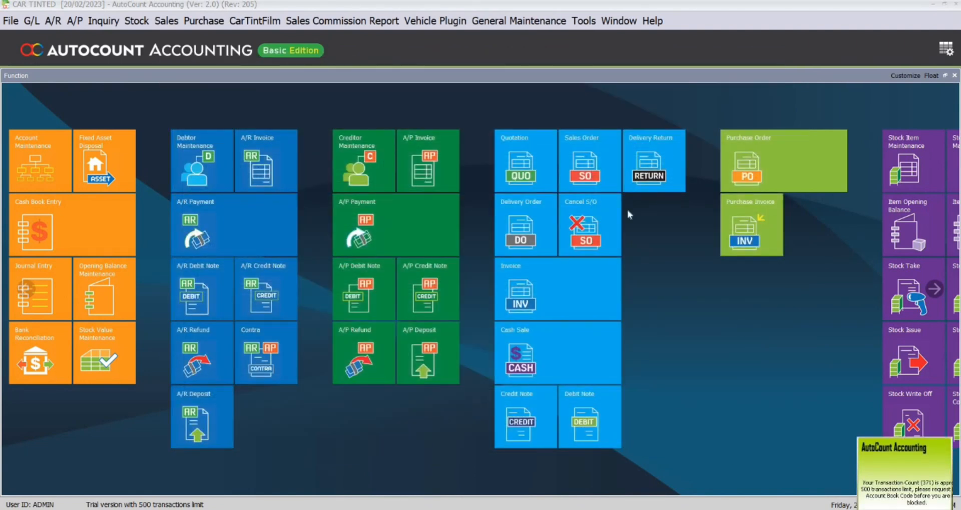
Run the Stock Balance Report inquiry for 24/02/2023 with no stock item filter
left_click(135, 21)
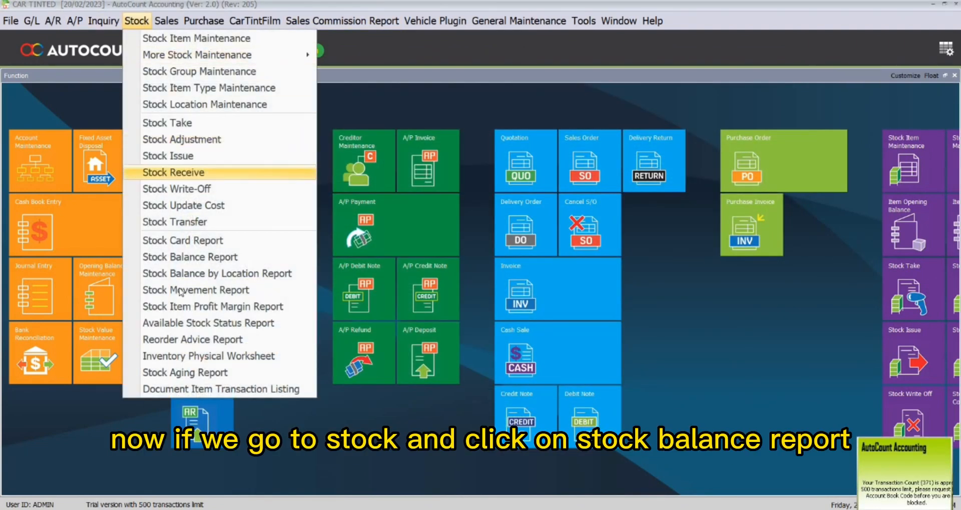
left_click(191, 257)
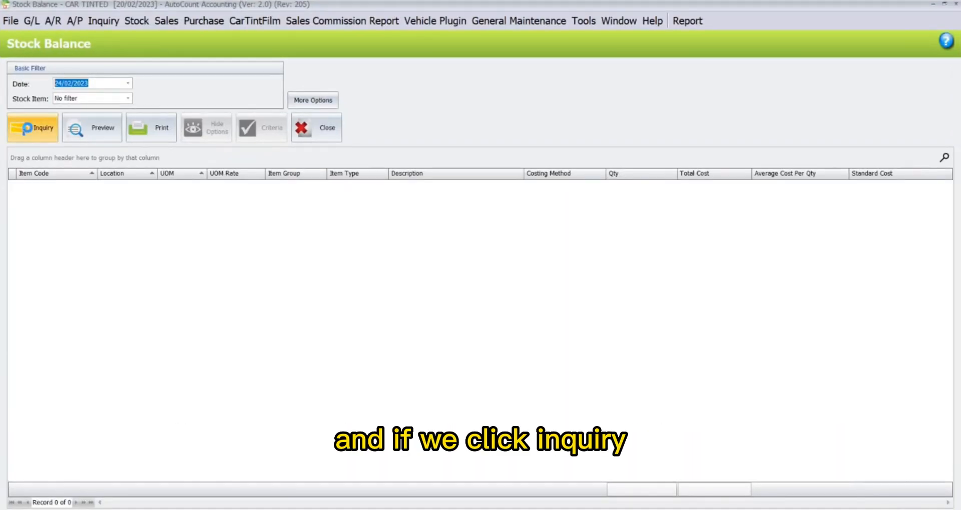
left_click(32, 128)
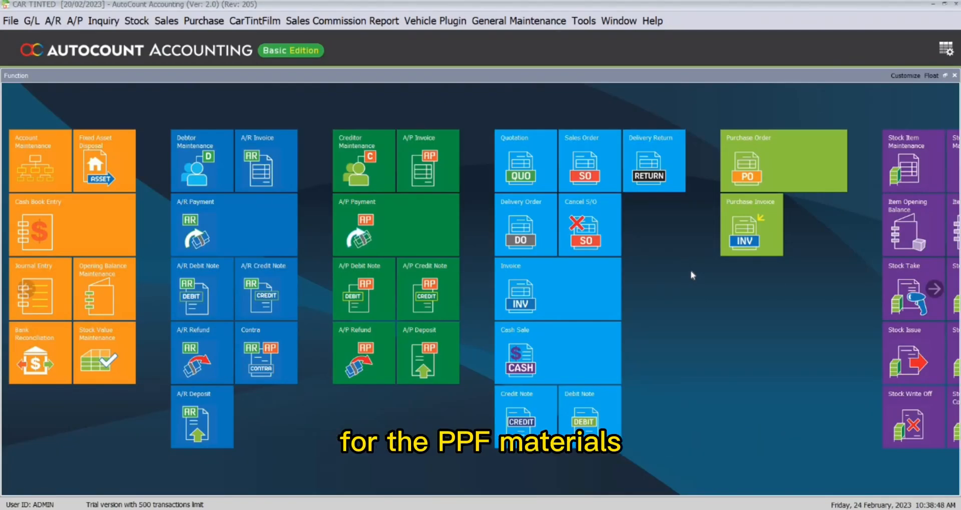
Start a new sales invoice and select a debtor from AUTORIA SDN. BHD
left_click(586, 289)
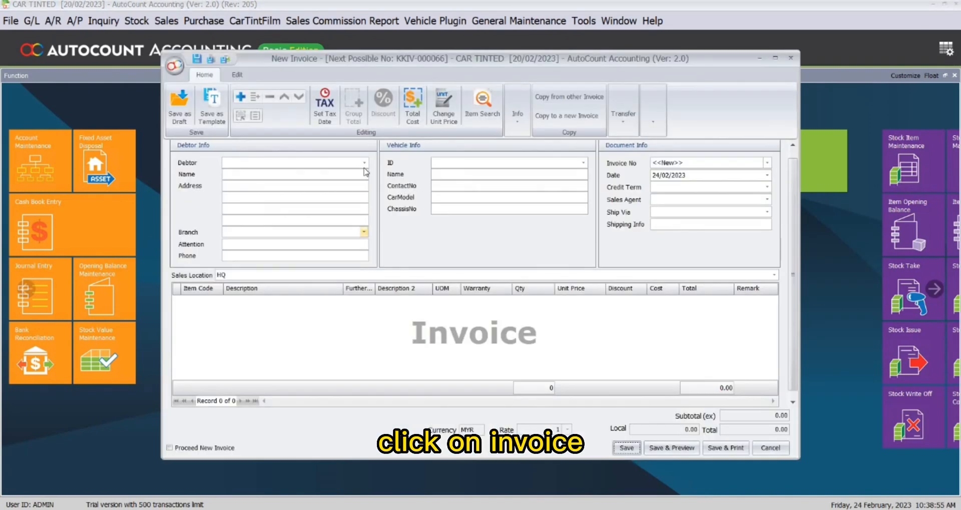
left_click(365, 165)
left_click(341, 339)
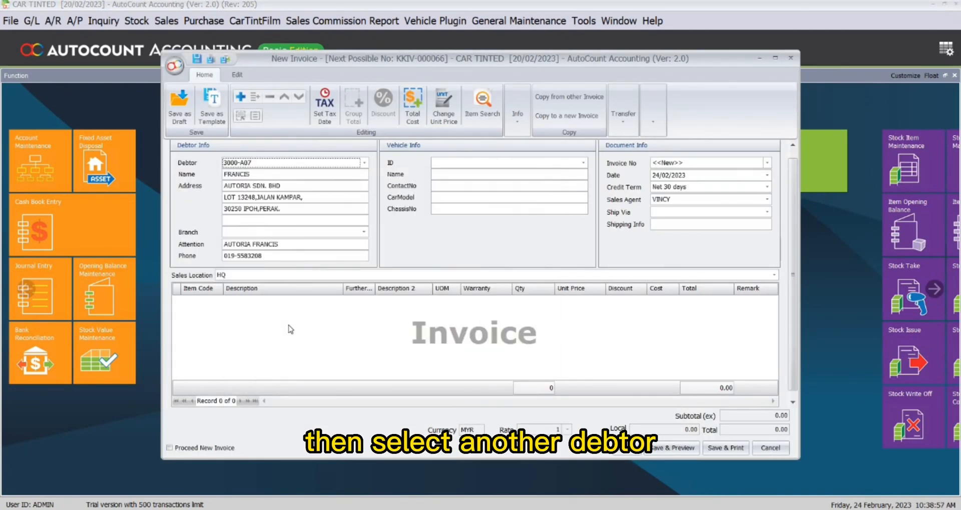
Add an invoice line with the item PPF DOOR
right_click(289, 326)
left_click(357, 143)
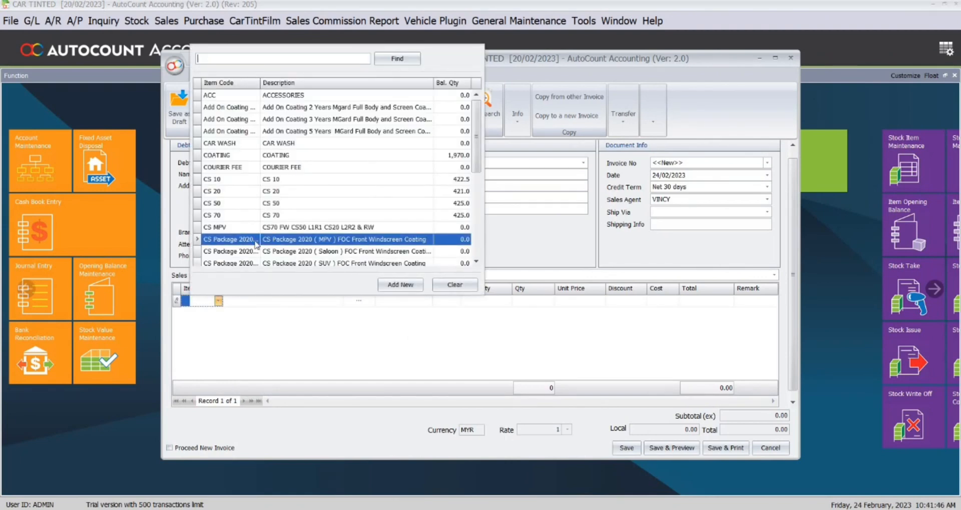
scroll(255, 232, "down", 1)
scroll(254, 231, "down", 2)
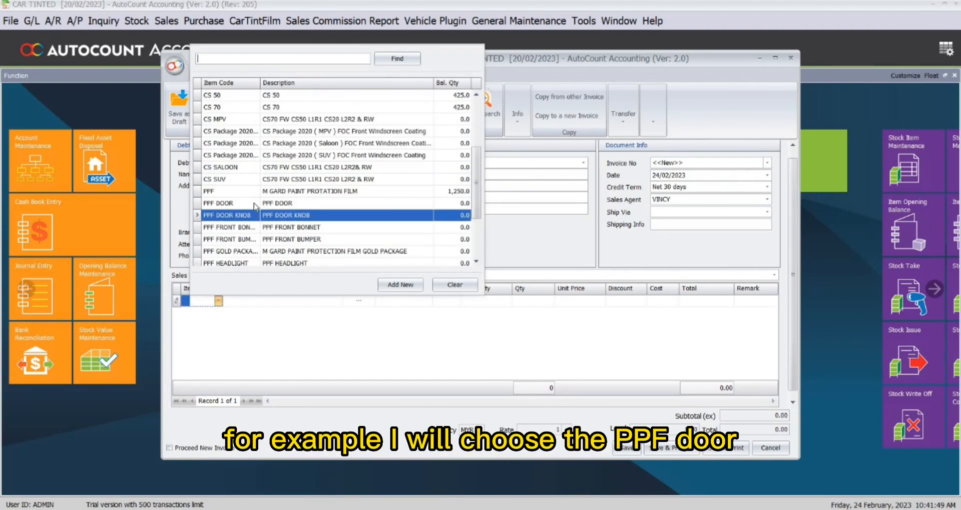
key("Return")
Set the PPF DOOR line's unit price to 55 and save the invoice
left_click(580, 300)
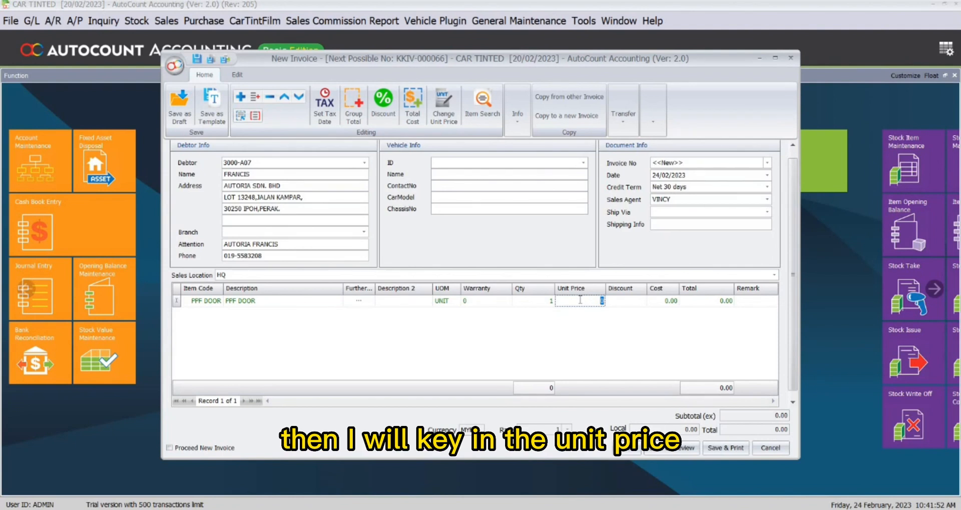
type("55")
key("Return")
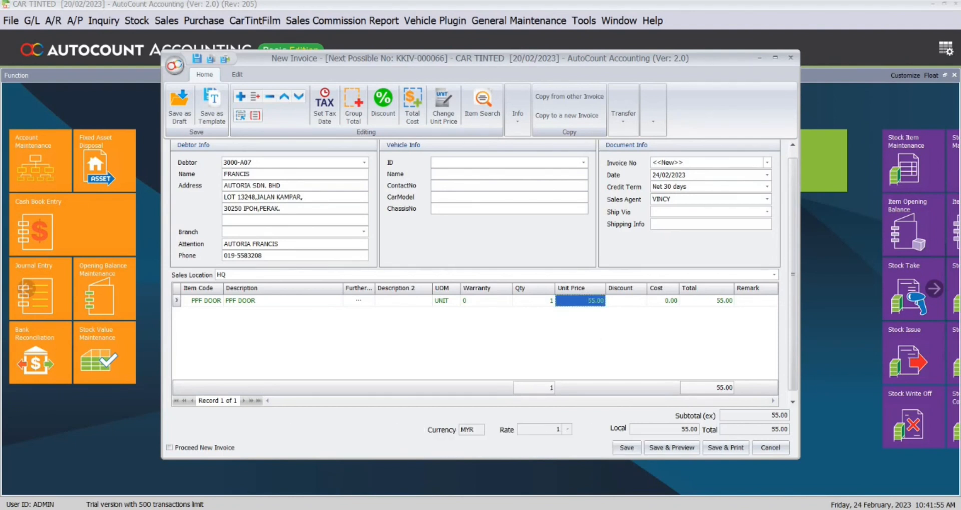
left_click(633, 451)
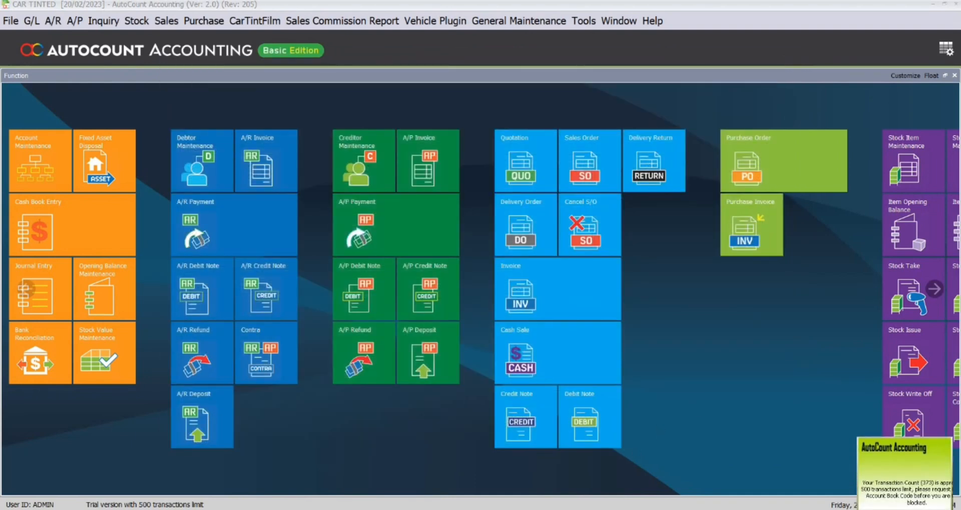
Run the Stock Balance Report inquiry again to check the stock after the PPF DOOR invoice
left_click(137, 20)
left_click(170, 257)
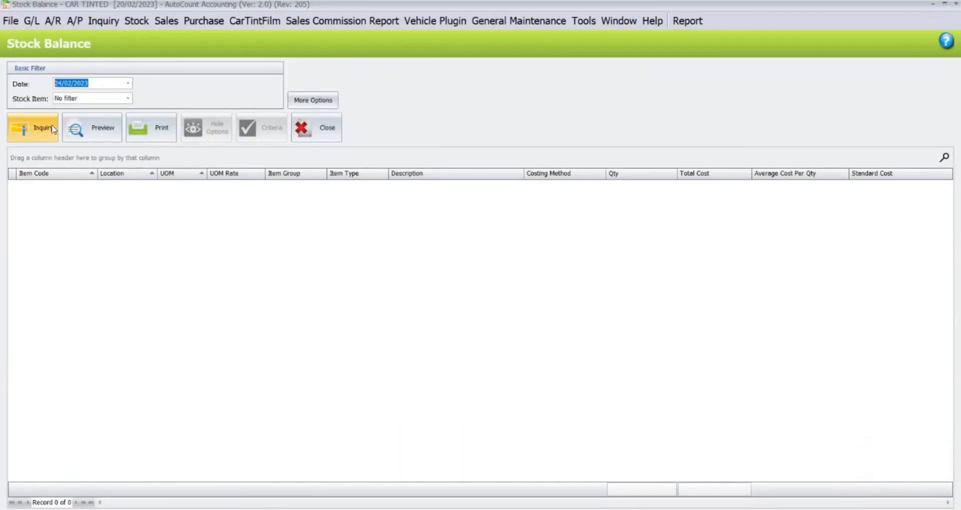
left_click(52, 129)
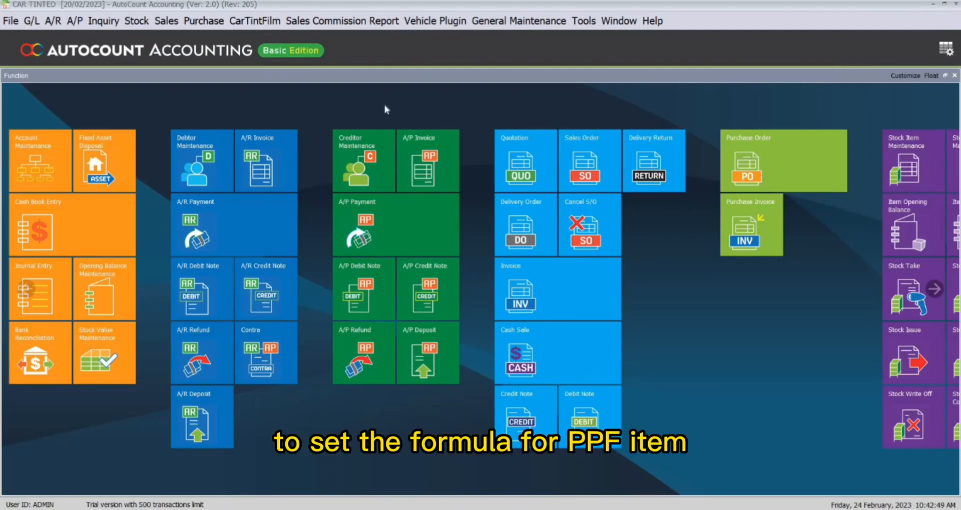
Open the stock item PPF DOOR for editing and show its ingredient settings
left_click(136, 21)
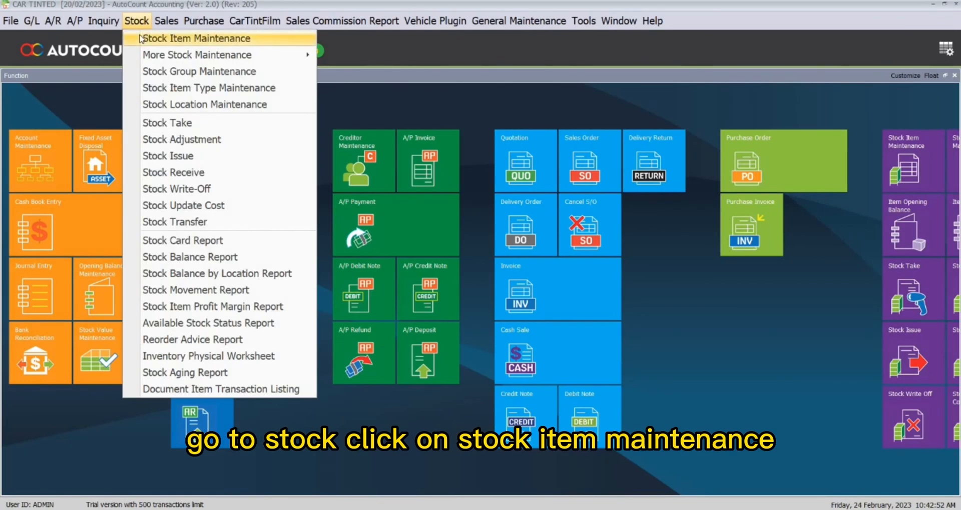
left_click(141, 39)
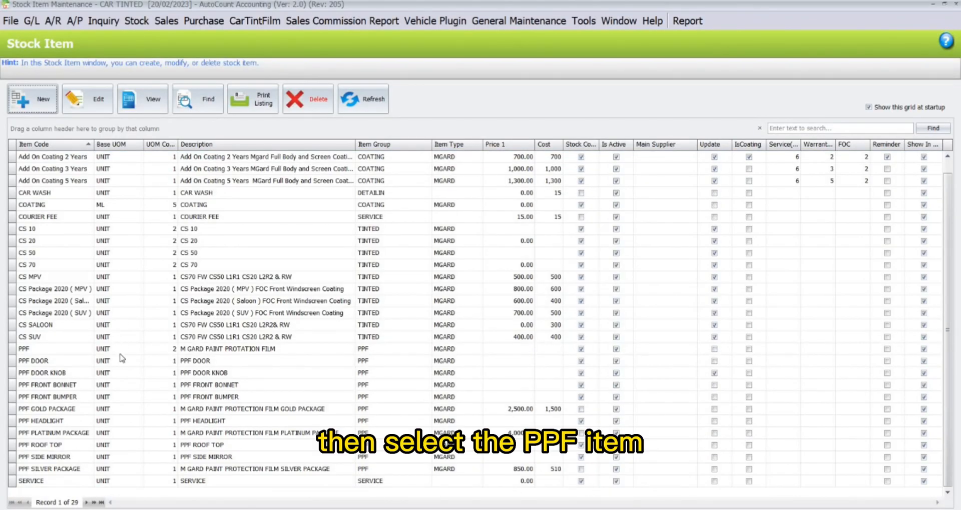
left_click(123, 361)
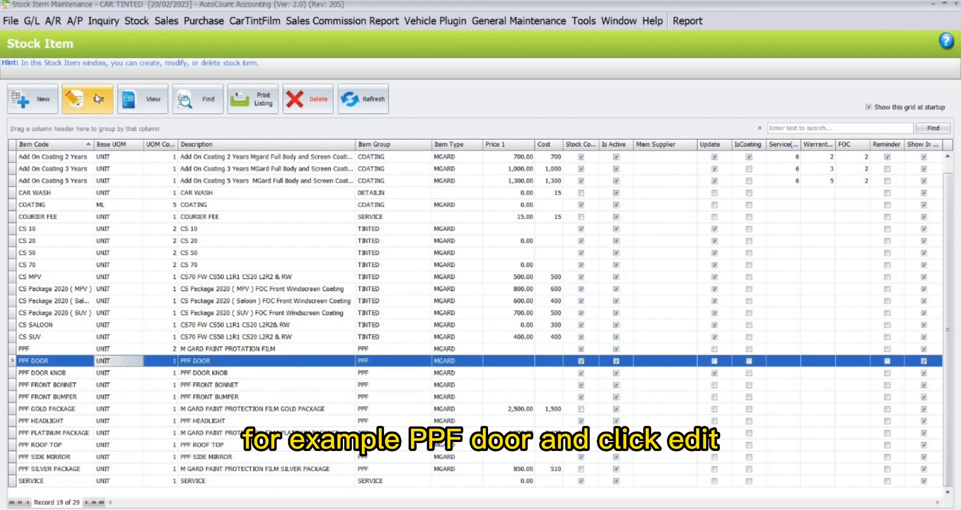
left_click(95, 94)
left_click(290, 188)
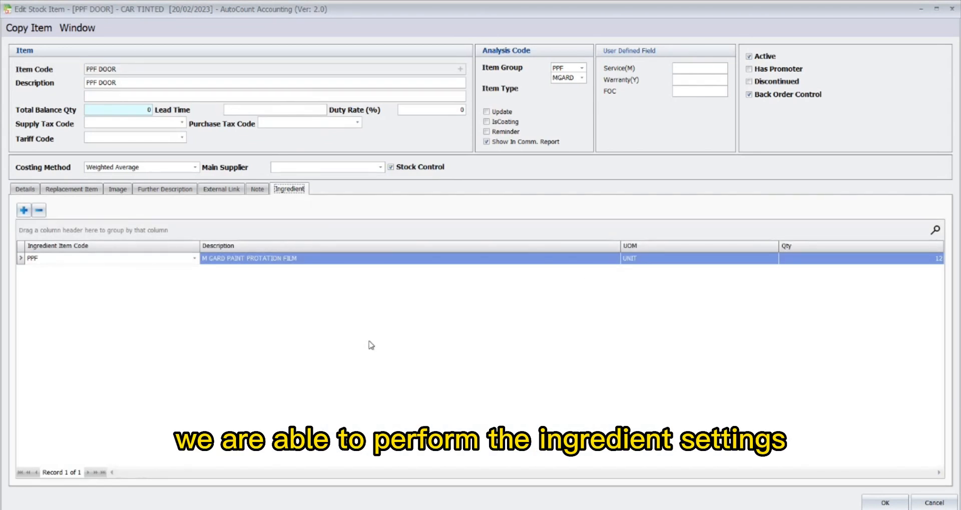
Review the PPF ingredient's item code and UOM choices, accept the item with UOM UNIT, and close Stock Item Maintenance
left_click(300, 259)
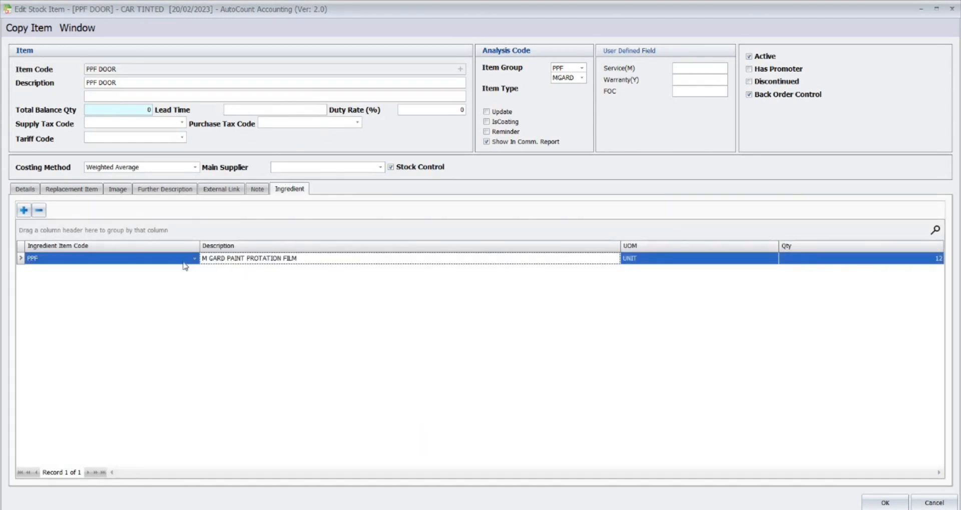
left_click(84, 257)
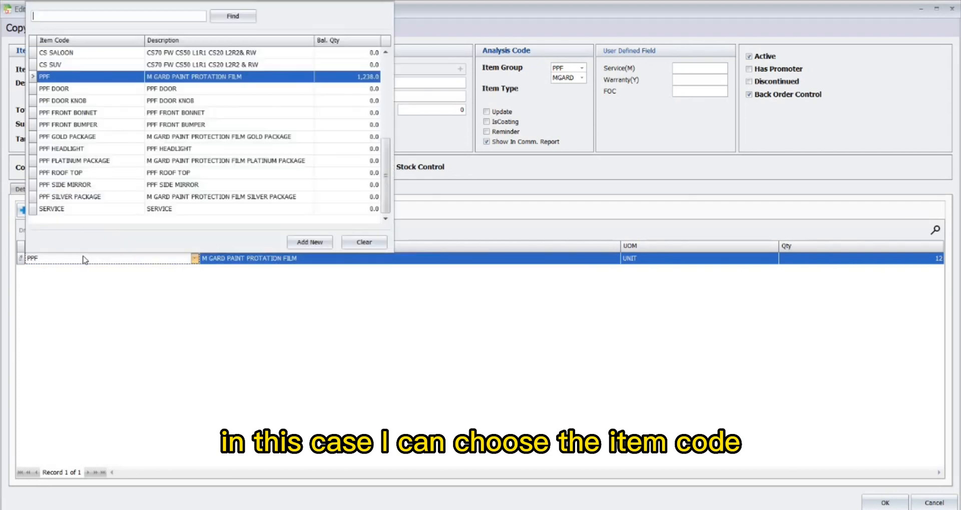
left_click(84, 257)
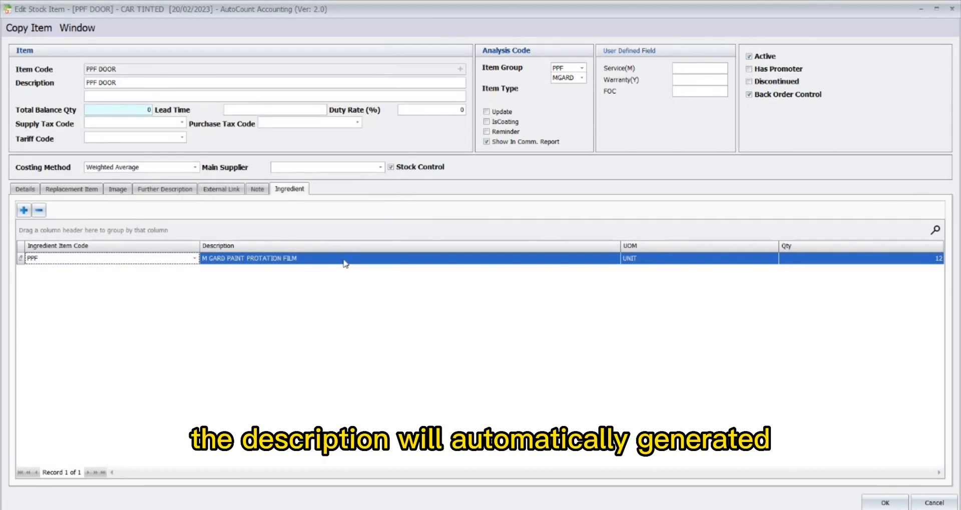
left_click(667, 259)
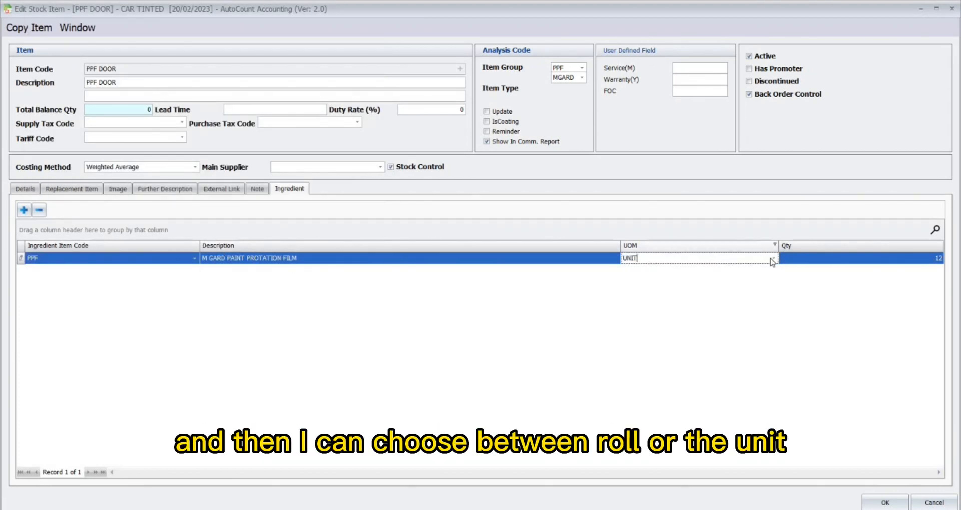
left_click(773, 258)
left_click(774, 260)
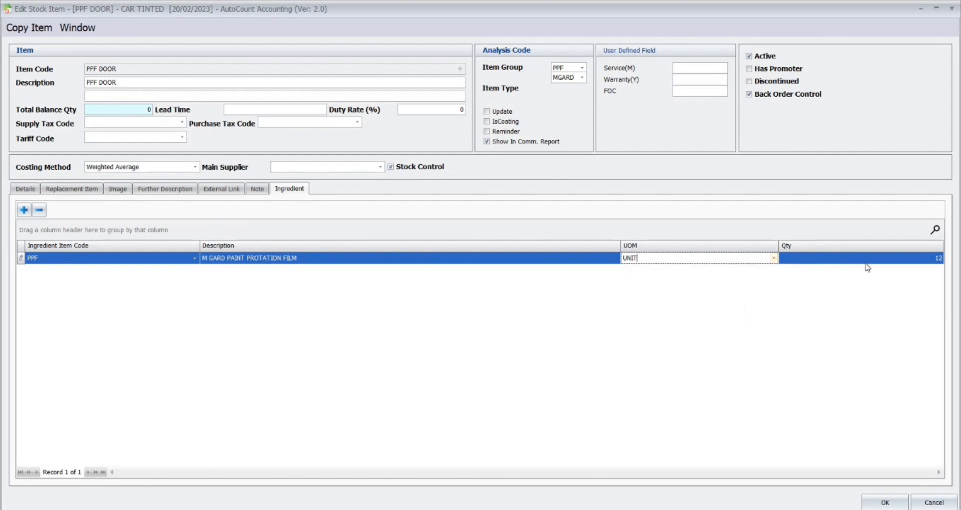
left_click(883, 500)
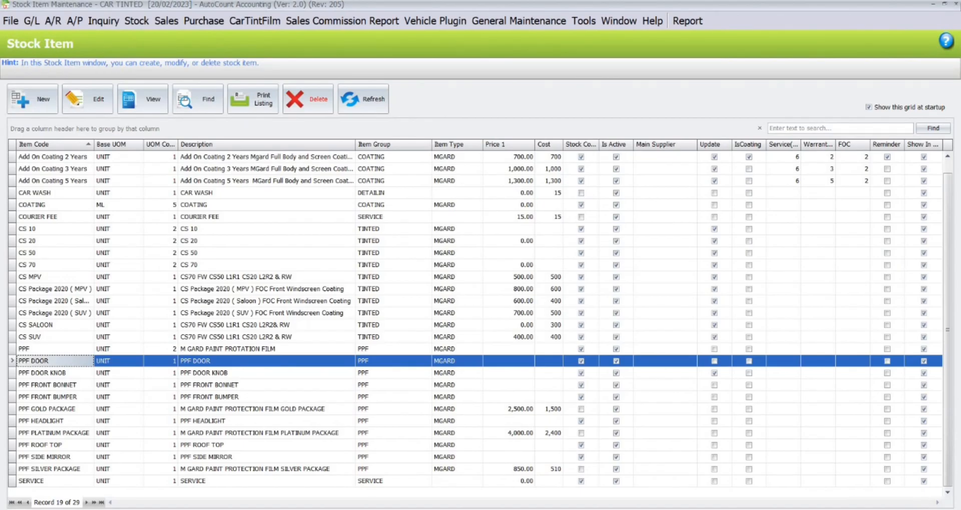
left_click(956, 4)
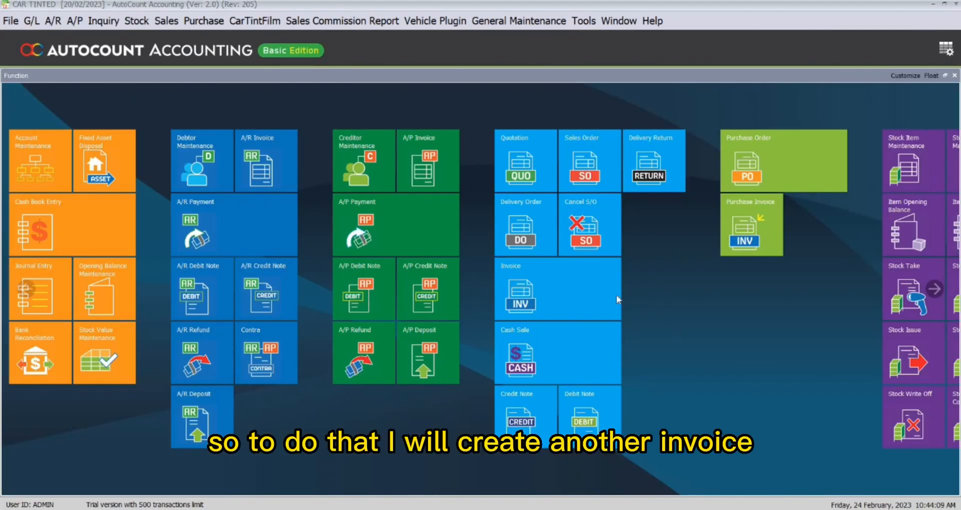
Create another sales invoice and choose a different debtor from AUTORIA SDN BHD
left_click(569, 288)
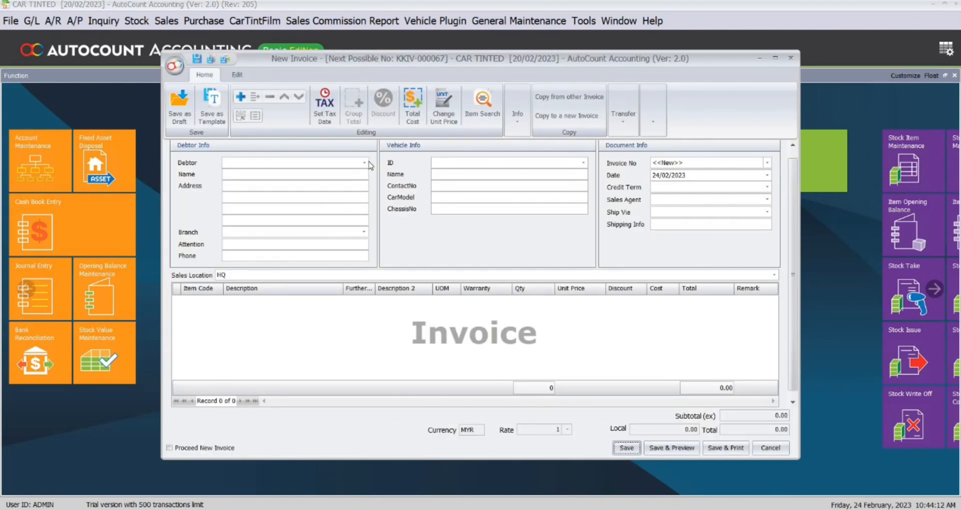
left_click(365, 163)
double_click(365, 291)
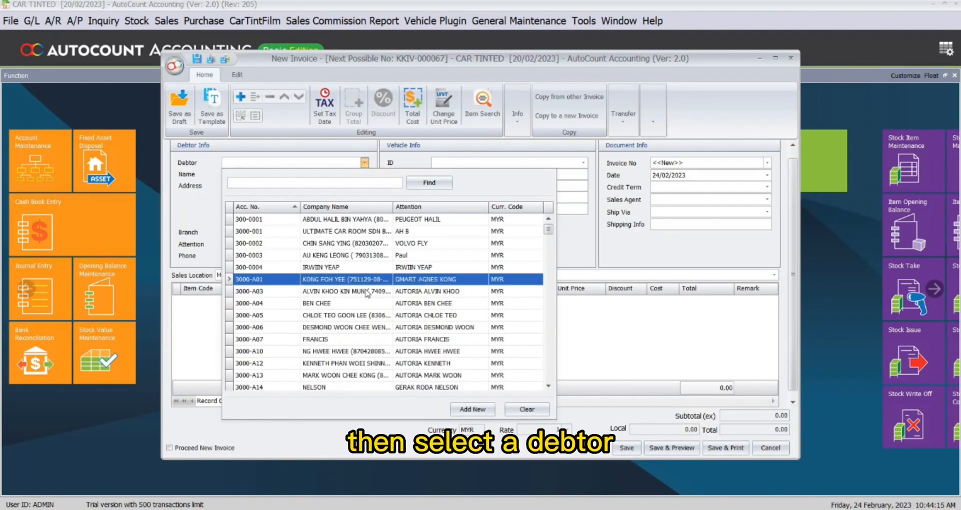
Add an invoice line with the item PPF, M GARD PAINT PROTATION FILM
right_click(335, 319)
left_click(364, 327)
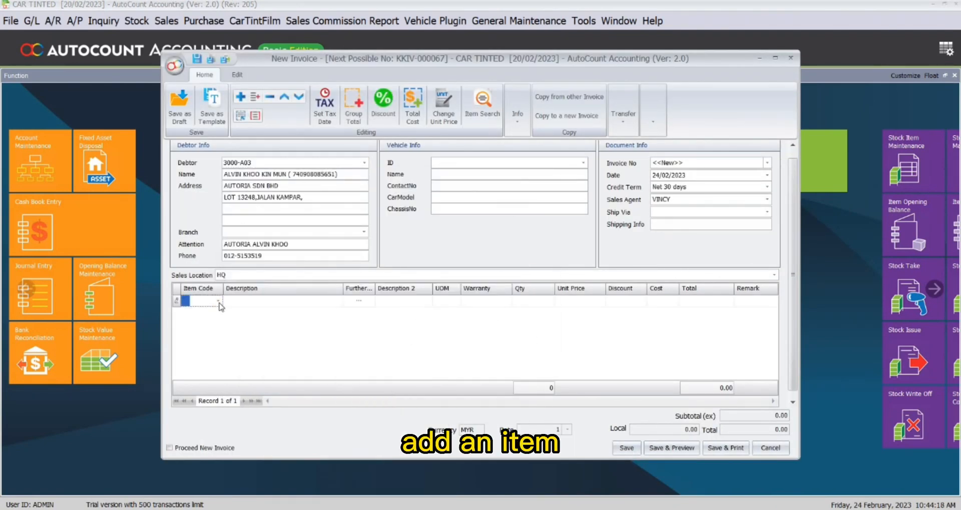
left_click(219, 301)
scroll(255, 204, "down", 2)
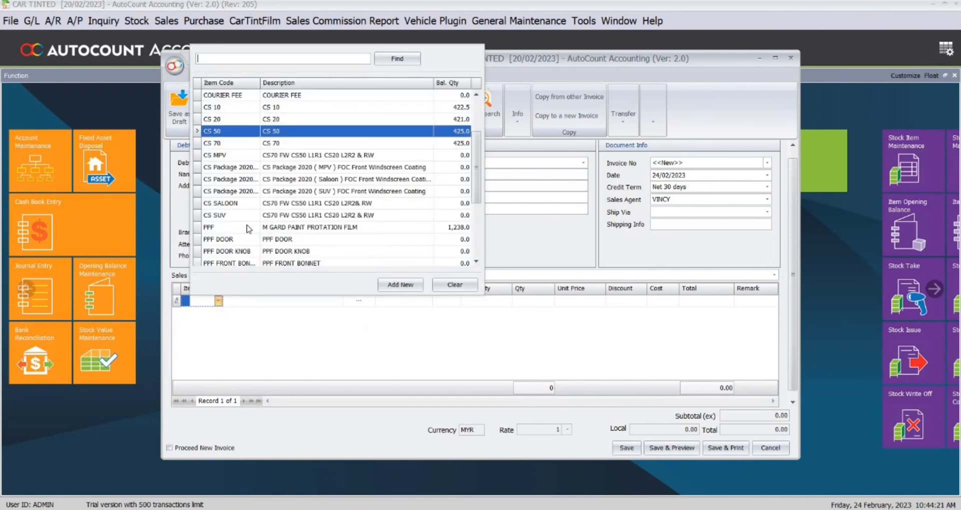
left_click(248, 229)
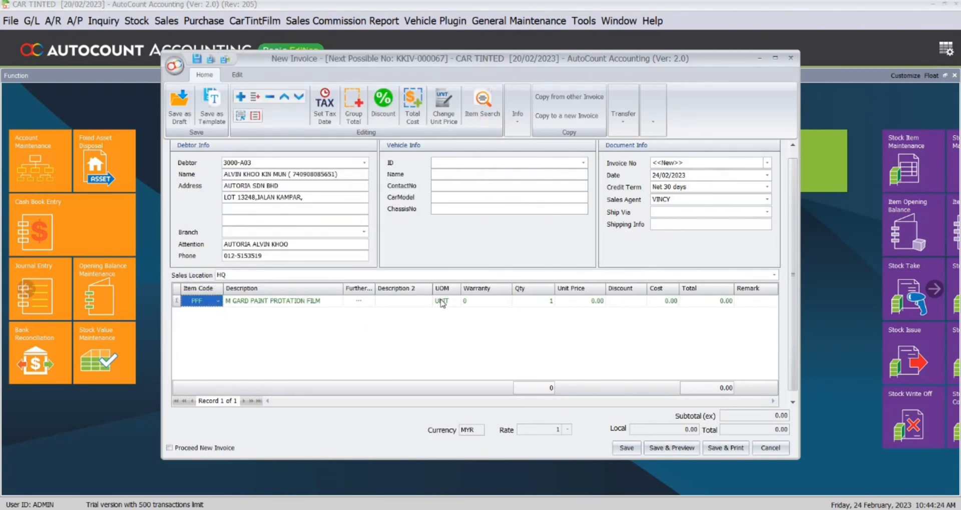
Set the PPF line's UOM to ROLL and its unit price to 150, and save the invoice
left_click(442, 303)
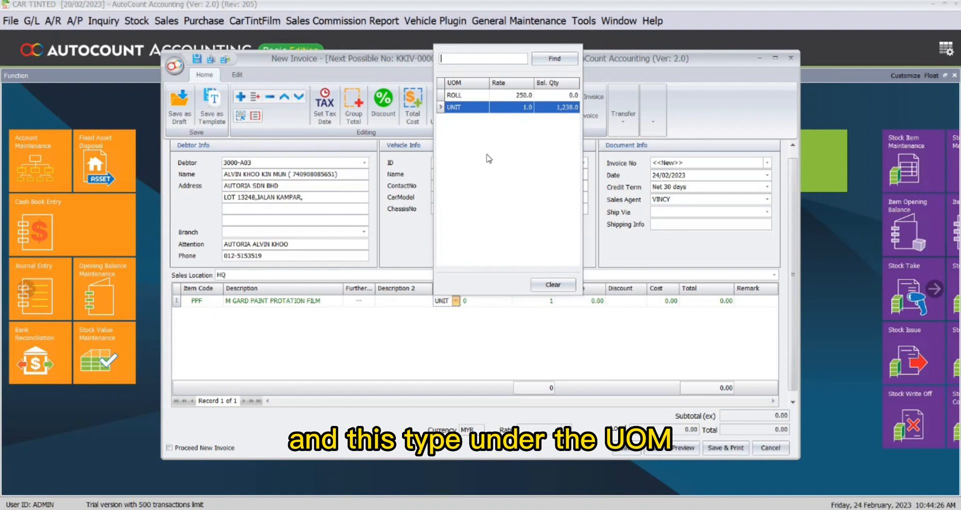
left_click(483, 104)
left_click(566, 300)
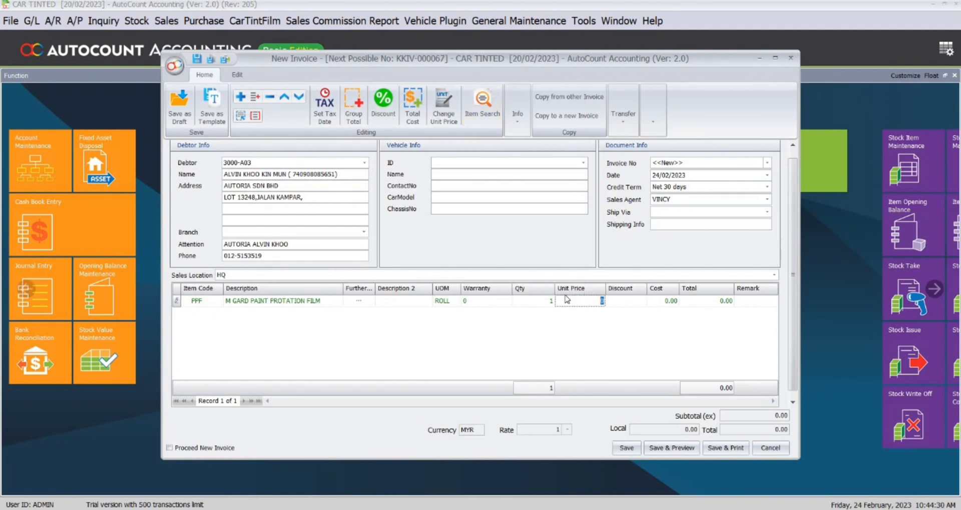
type("15")
key("Return")
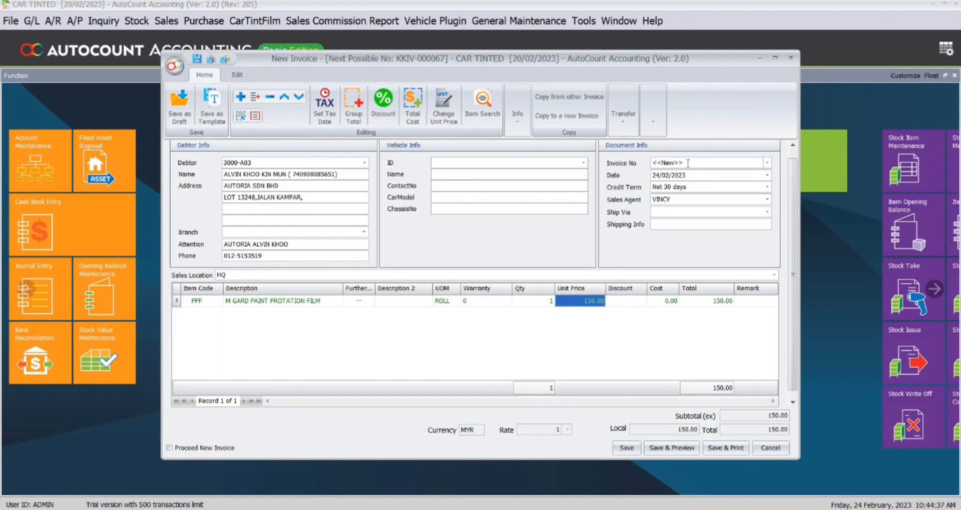
left_click(626, 448)
Run the Stock Balance Report inquiry to check the PPF stock after the roll sale
left_click(136, 21)
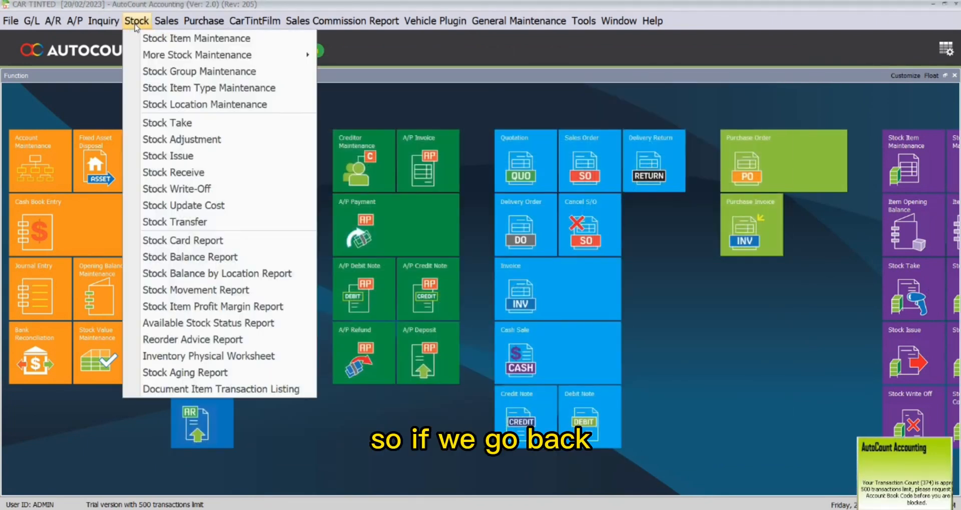
left_click(160, 257)
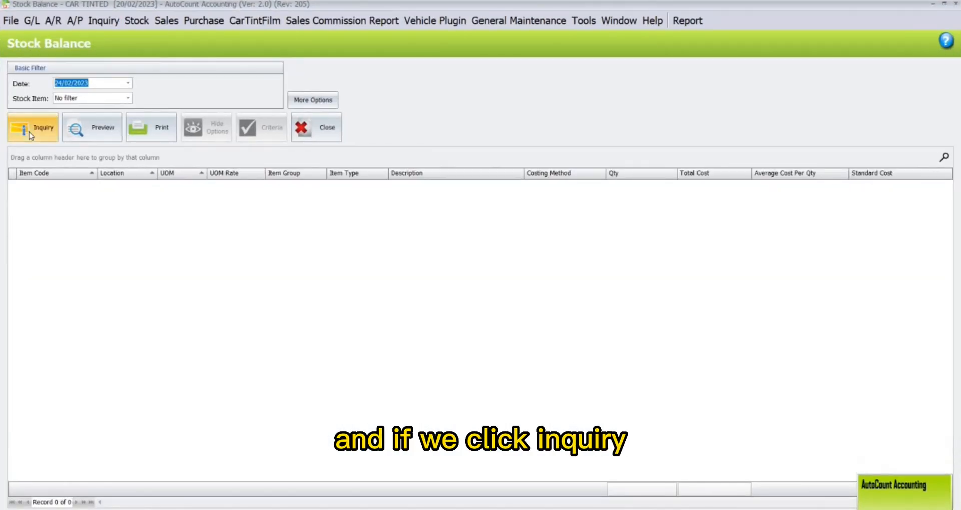
left_click(38, 138)
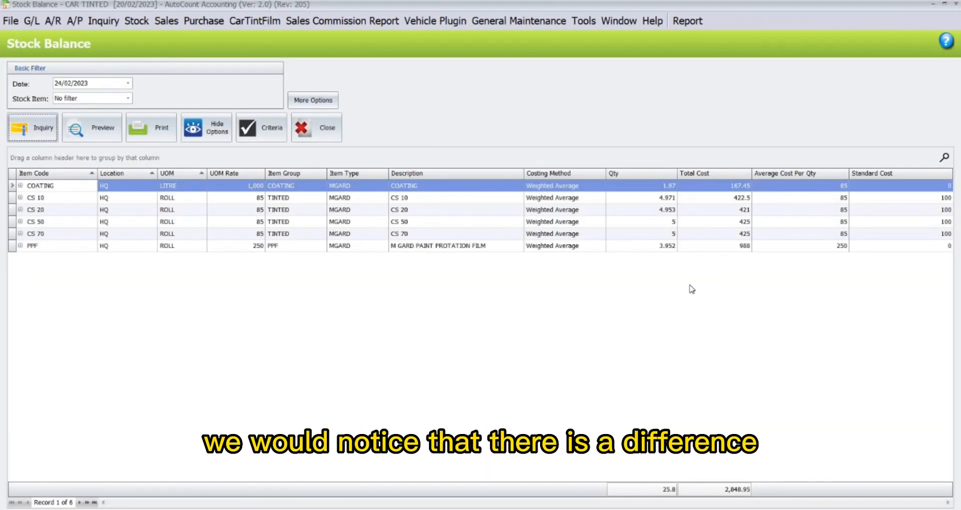